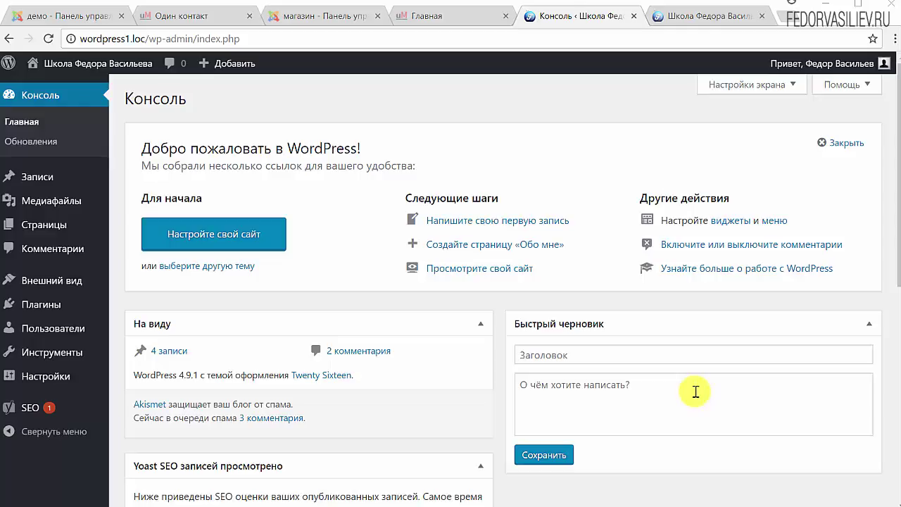
# Open the bulk editor (Групповой редактор) from the Yoast SEO tools
pyautogui.click(21, 412)
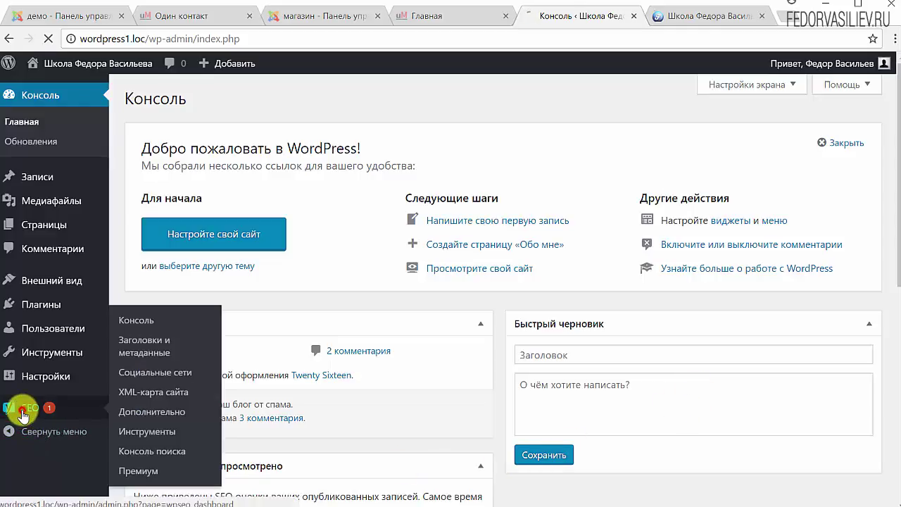
pyautogui.scroll(-2, 18, 295)
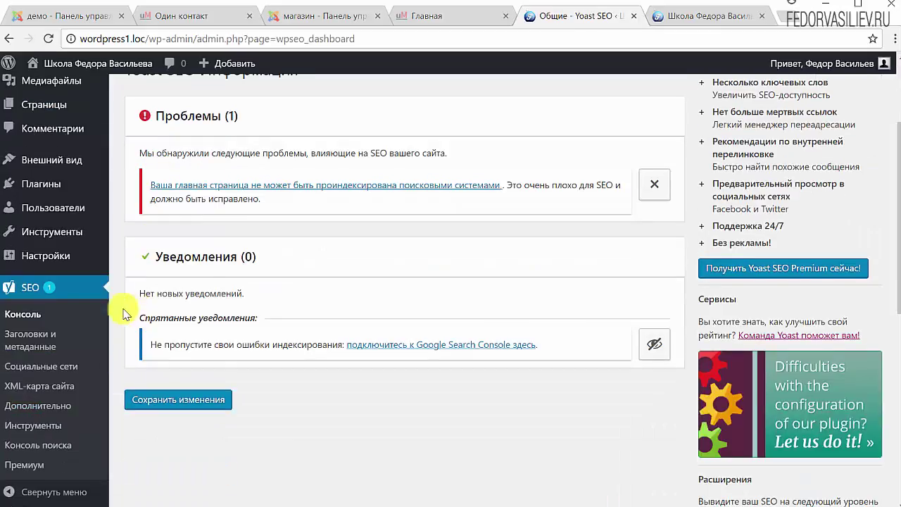
pyautogui.click(62, 428)
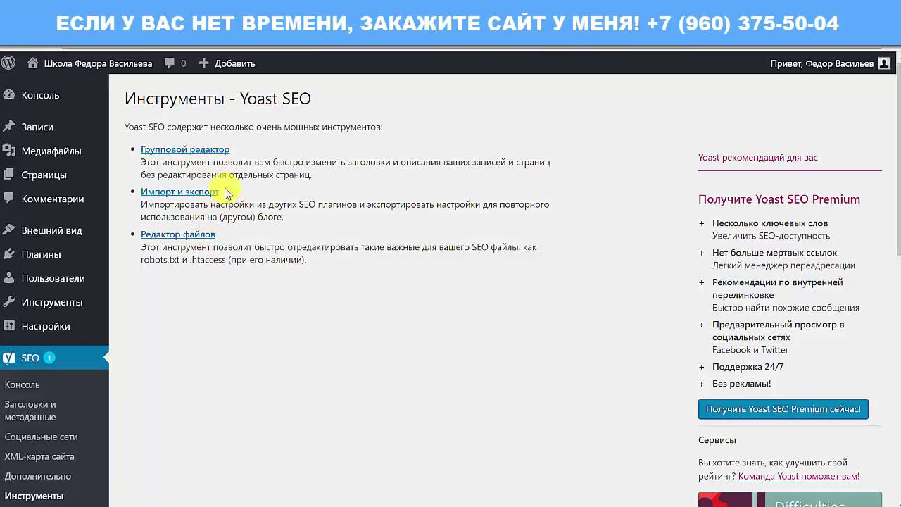
pyautogui.click(210, 153)
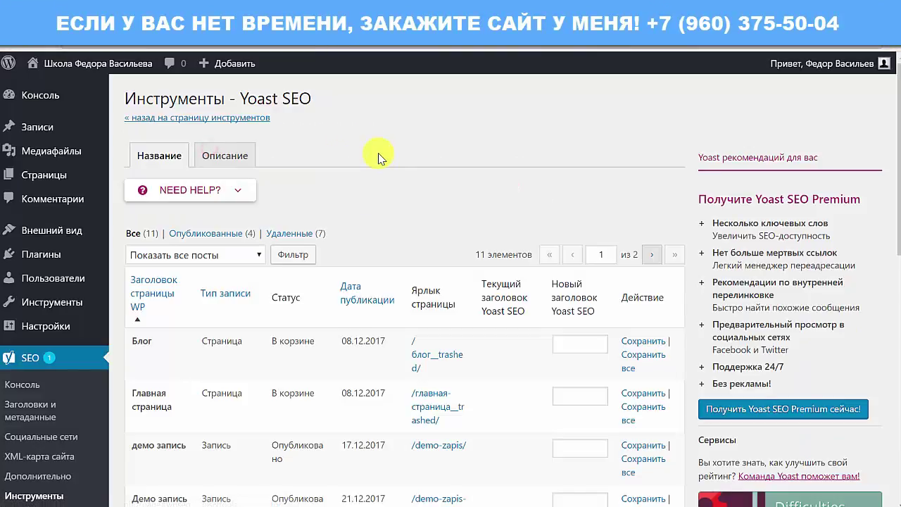
# Review the pages and posts in the bulk title editor, including their publication status
pyautogui.scroll(-1, 378, 157)
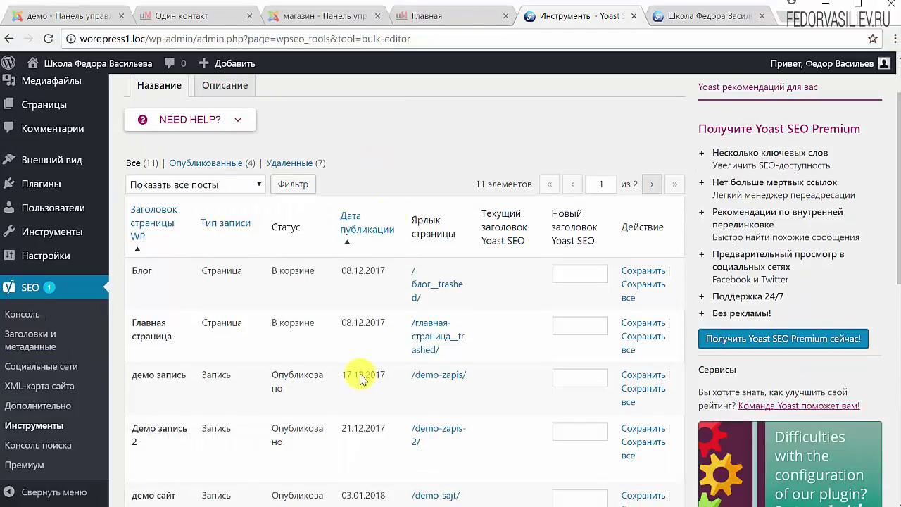
pyautogui.scroll(-5, 204, 266)
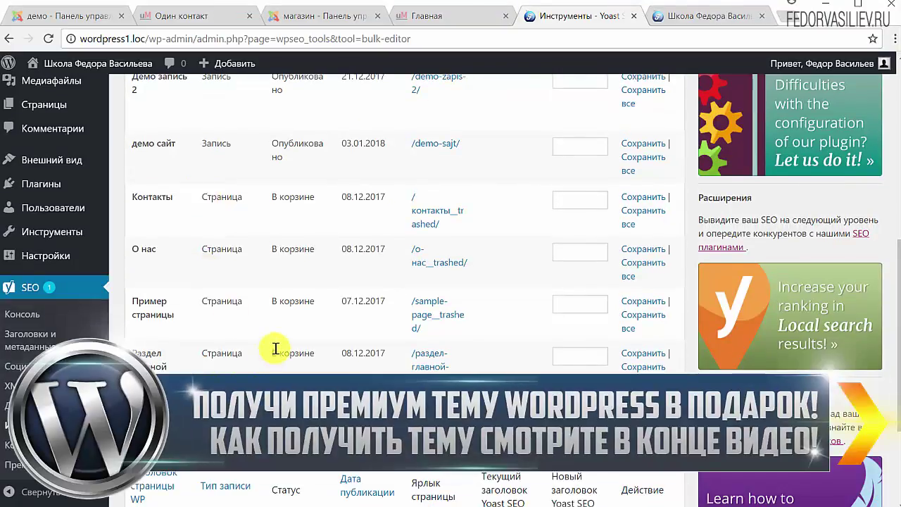
pyautogui.moveTo(274, 350); pyautogui.dragTo(309, 351)
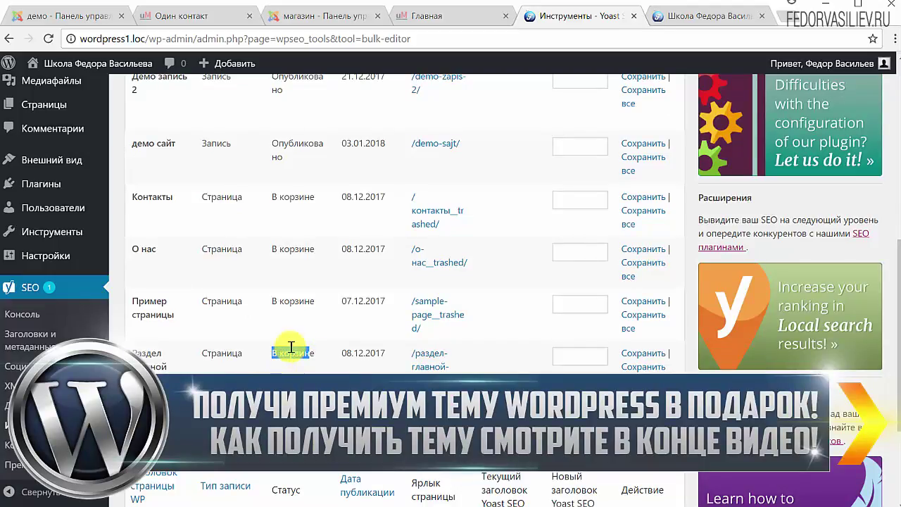
pyautogui.scroll(3, 288, 346)
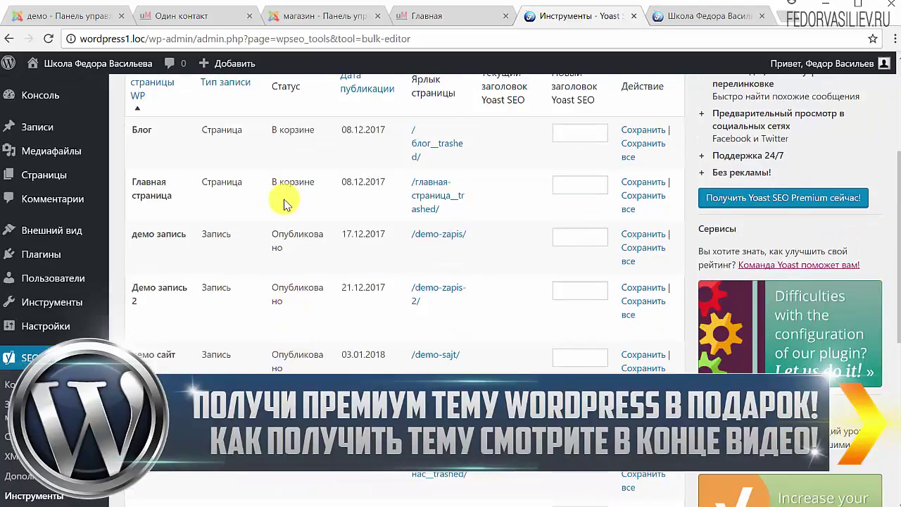
pyautogui.scroll(2, 313, 307)
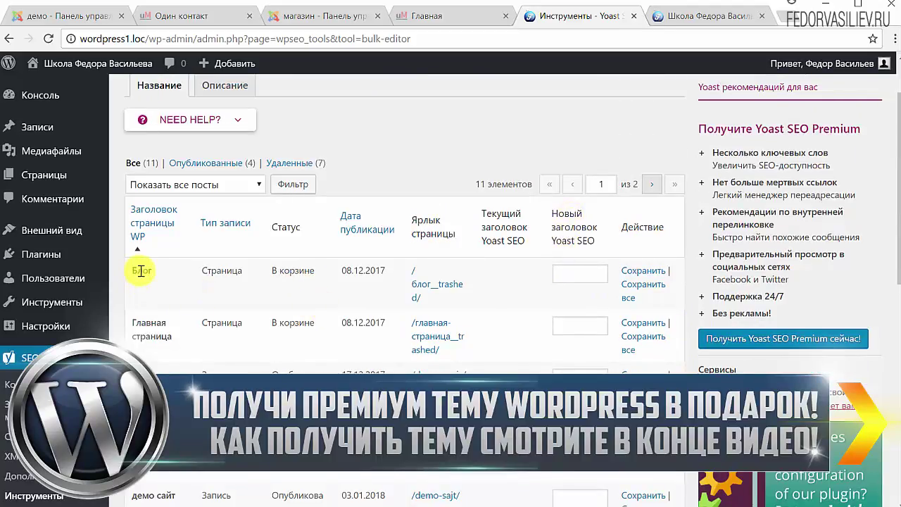
# Examine the title, record type and new Yoast SEO title field of each listed page and post
pyautogui.moveTo(137, 269); pyautogui.dragTo(250, 270)
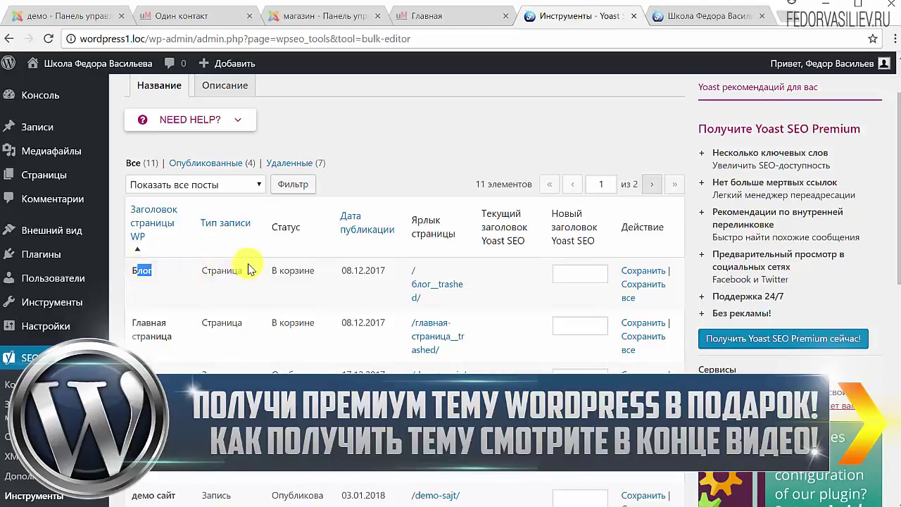
pyautogui.doubleClick(213, 270)
pyautogui.click(580, 280)
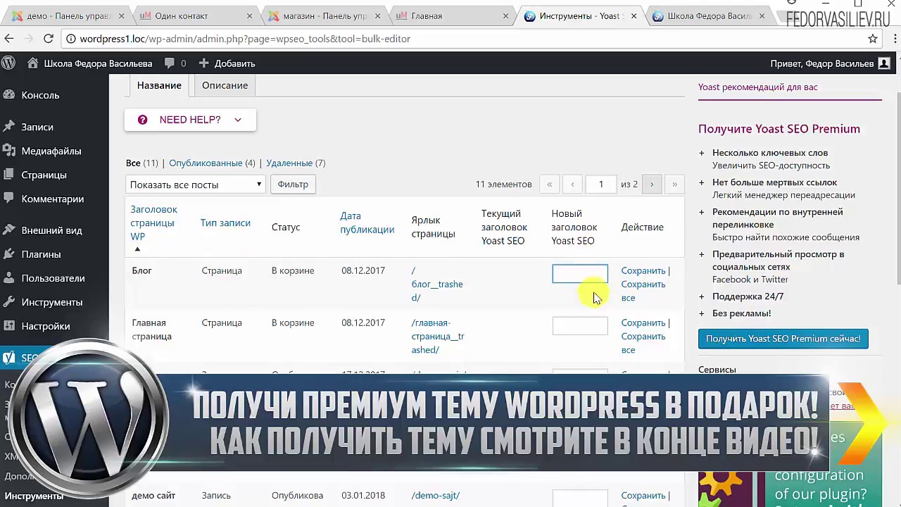
pyautogui.scroll(-2, 583, 278)
pyautogui.click(574, 240)
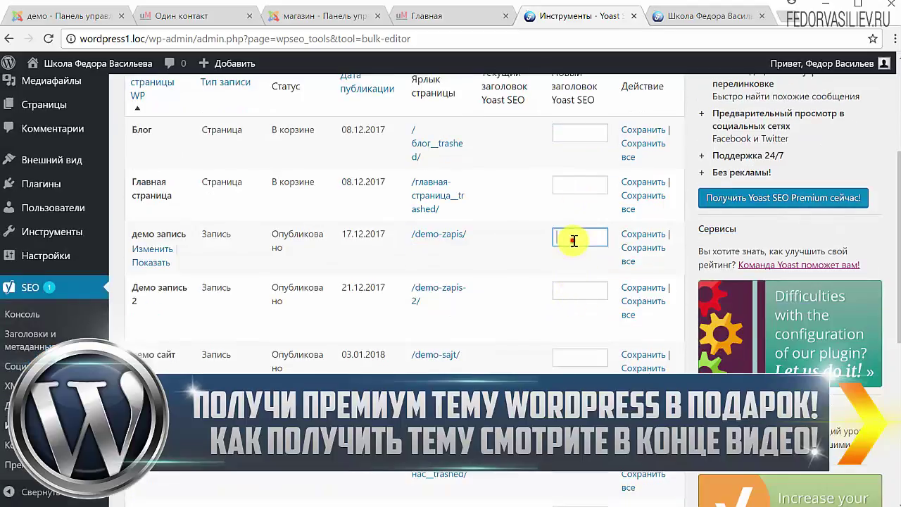
pyautogui.click(571, 294)
pyautogui.scroll(-4, 580, 352)
pyautogui.scroll(6, 577, 342)
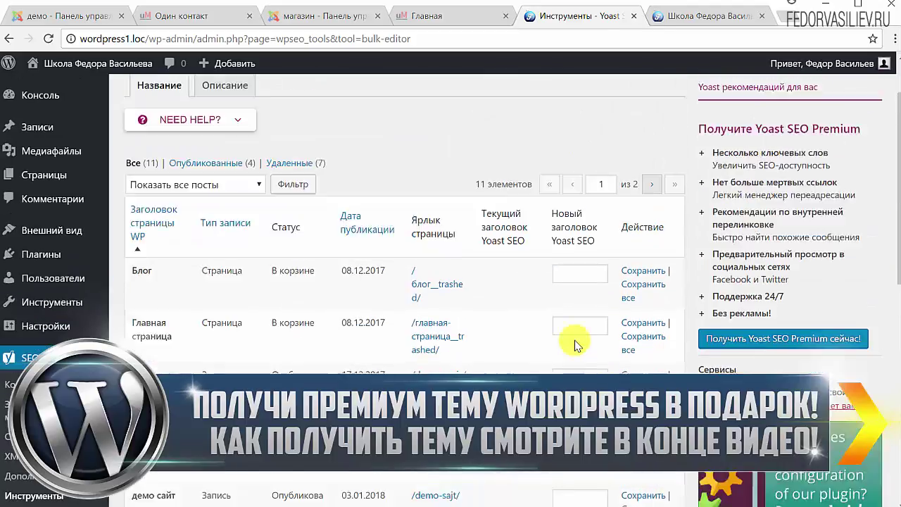
pyautogui.scroll(1, 574, 345)
pyautogui.scroll(-3, 577, 349)
pyautogui.scroll(3, 563, 352)
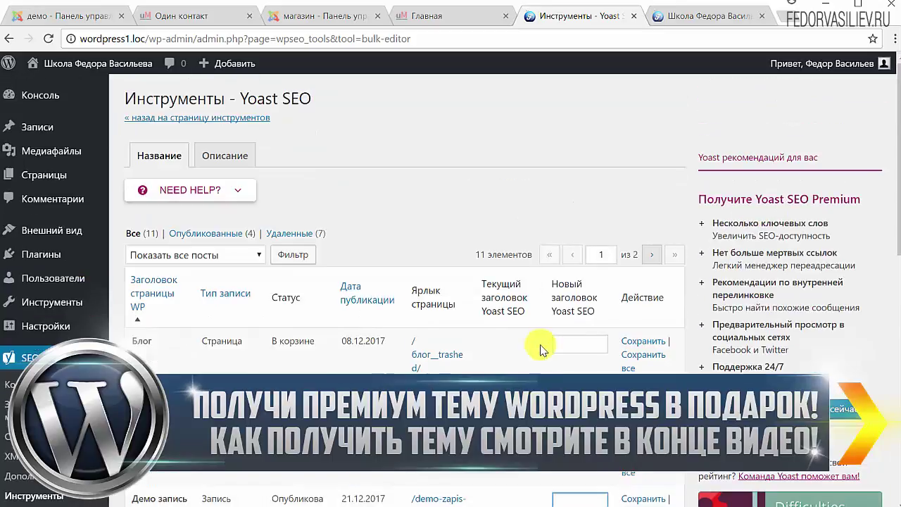
# Switch the bulk editor to descriptions and examine the new meta description fields of the listed pages and posts
pyautogui.click(220, 157)
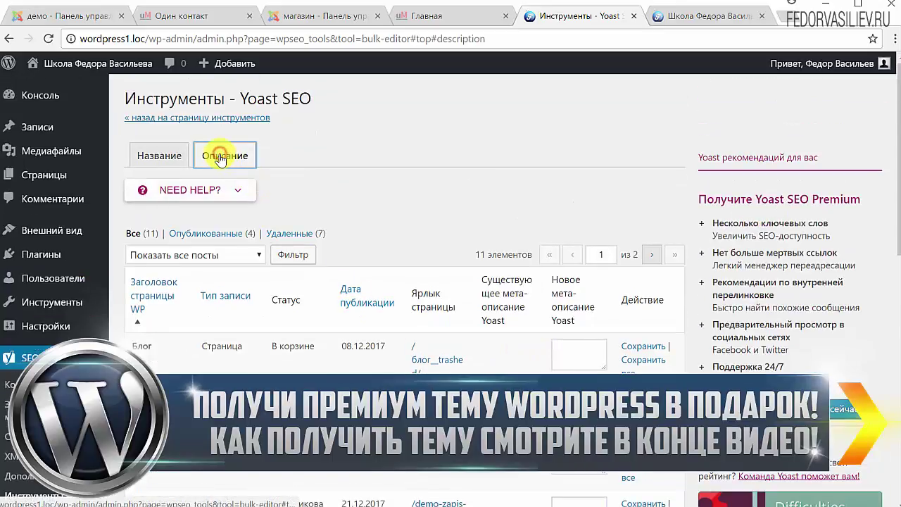
pyautogui.scroll(-1, 454, 299)
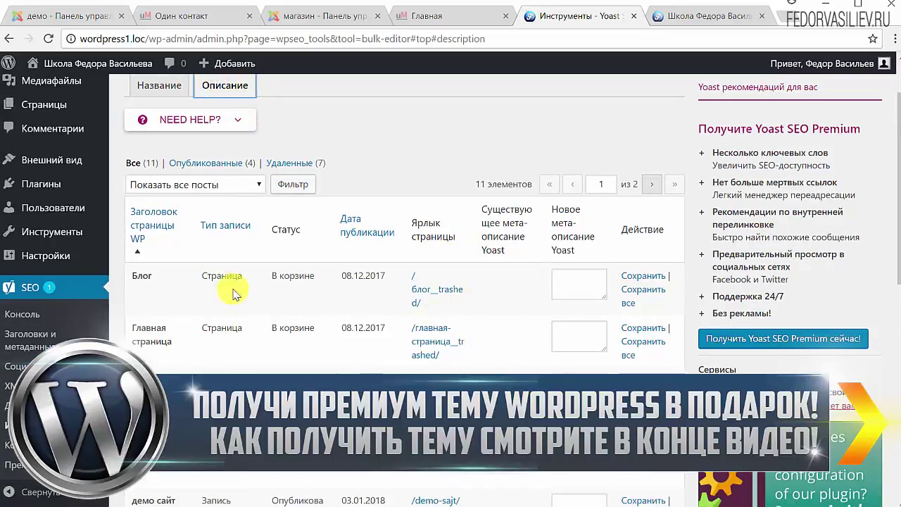
pyautogui.click(578, 277)
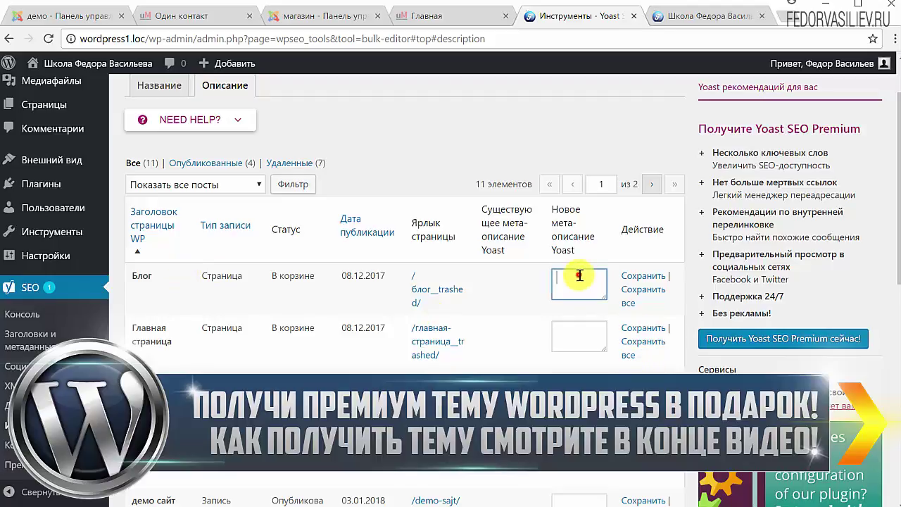
pyautogui.click(579, 337)
pyautogui.press('Tab')
pyautogui.scroll(-2, 527, 336)
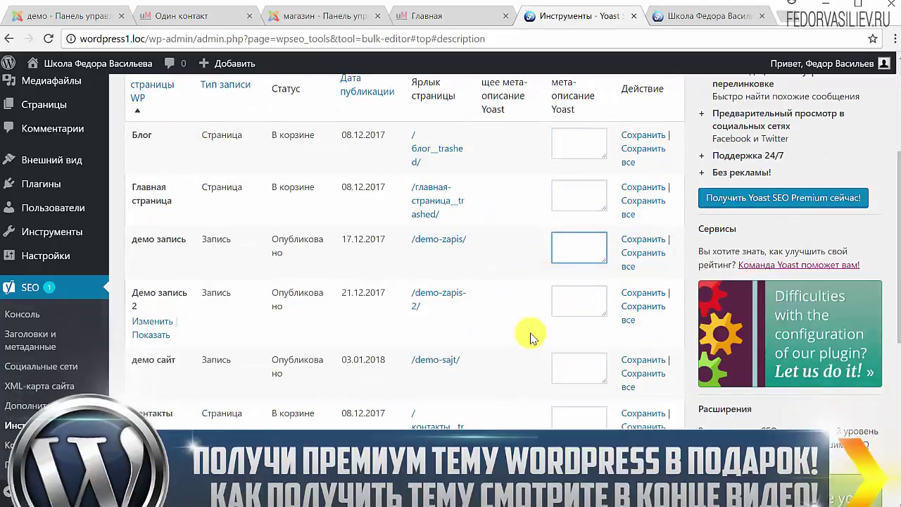
pyautogui.click(556, 310)
pyautogui.scroll(-6, 571, 343)
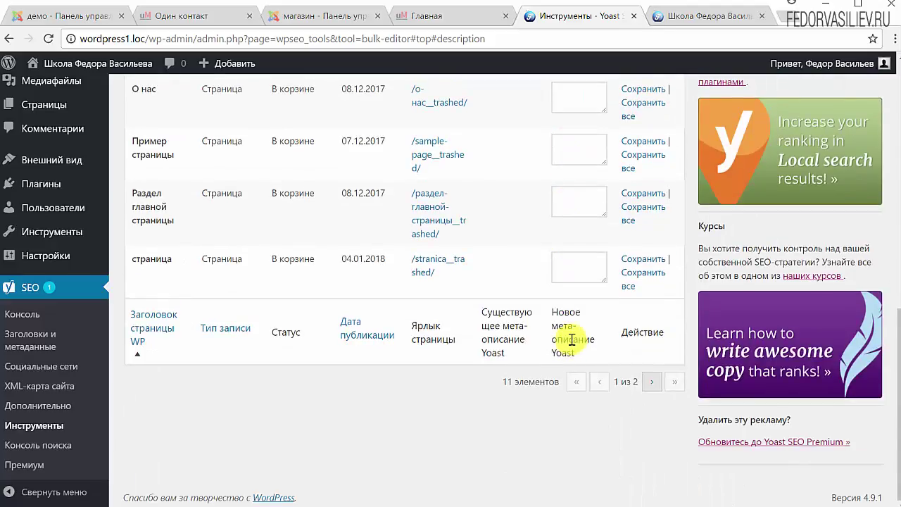
pyautogui.scroll(7, 563, 337)
pyautogui.scroll(-2, 152, 376)
# Return to the Yoast SEO tools and open the file editor (Редактор файлов)
pyautogui.click(34, 424)
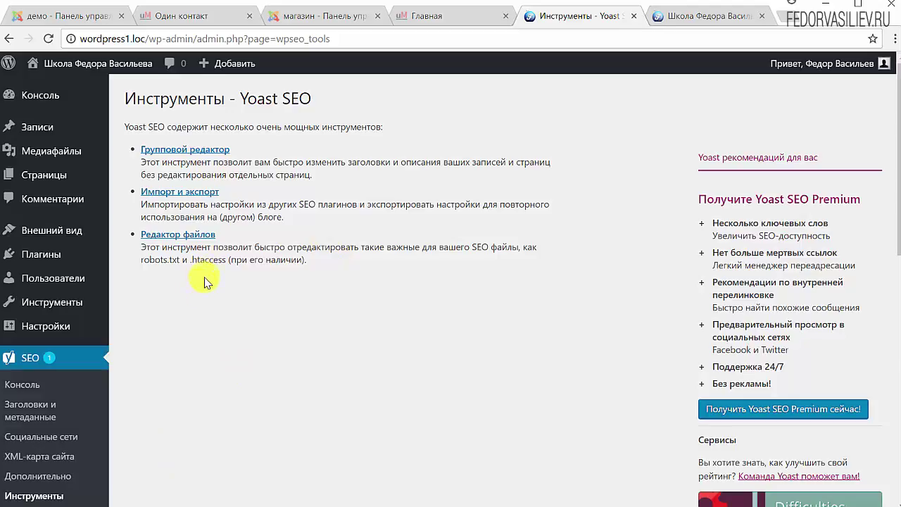
pyautogui.click(182, 241)
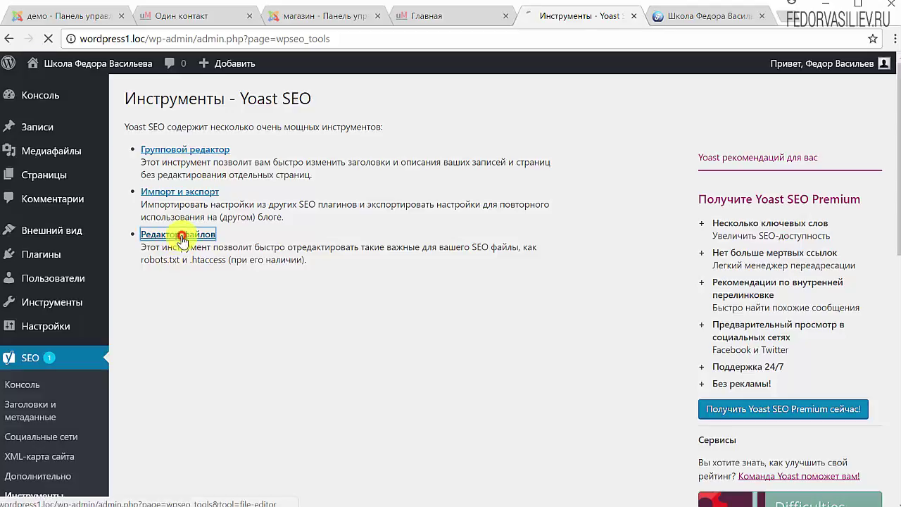
pyautogui.scroll(-2, 414, 321)
pyautogui.scroll(2, 414, 321)
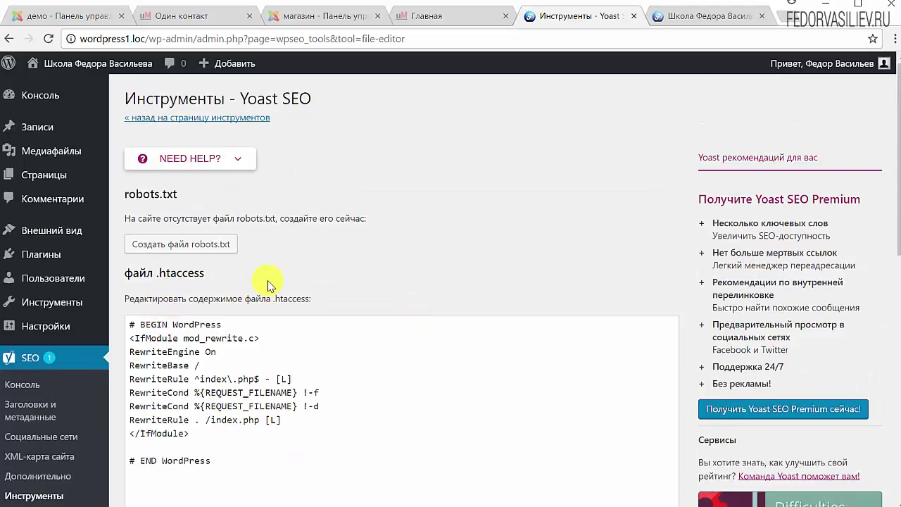
# Read the .htaccess and robots.txt sections of the Yoast file editor
pyautogui.moveTo(268, 282); pyautogui.dragTo(142, 283)
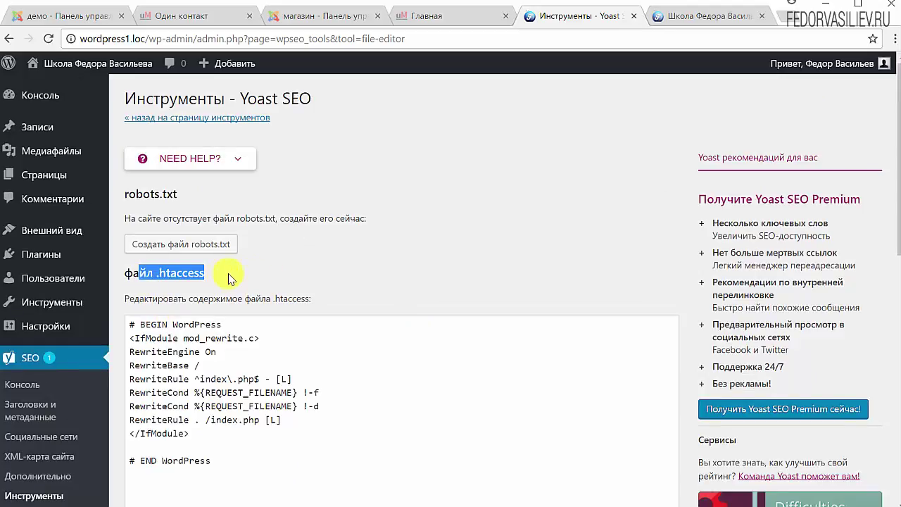
pyautogui.scroll(-2, 274, 279)
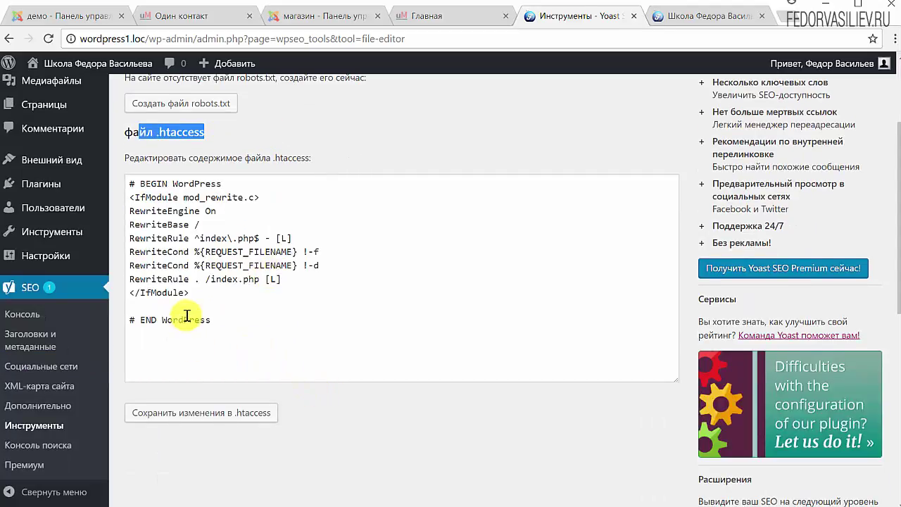
pyautogui.scroll(2, 185, 316)
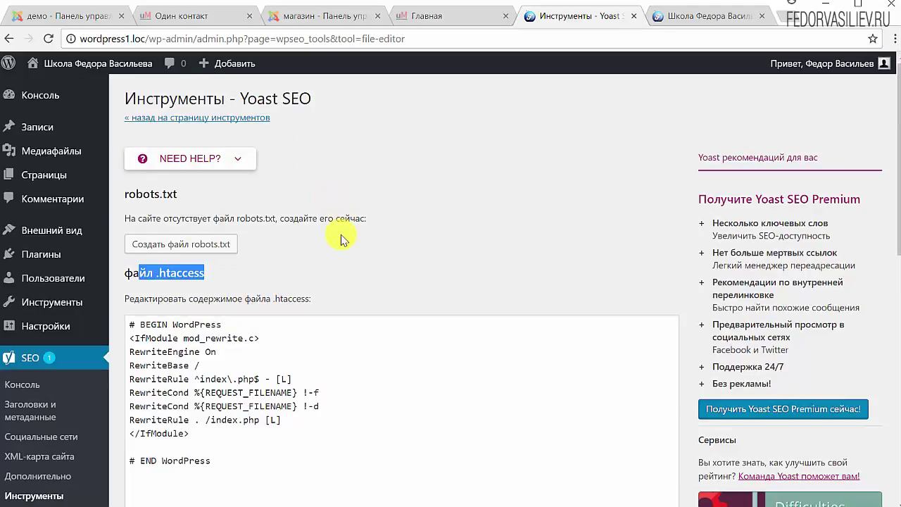
pyautogui.moveTo(183, 192); pyautogui.dragTo(126, 203)
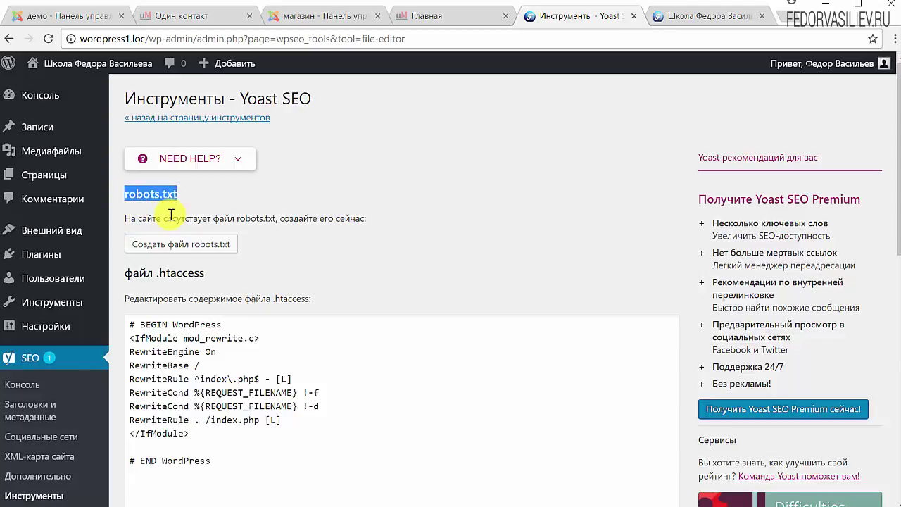
pyautogui.moveTo(275, 216); pyautogui.dragTo(237, 218)
pyautogui.click(341, 202)
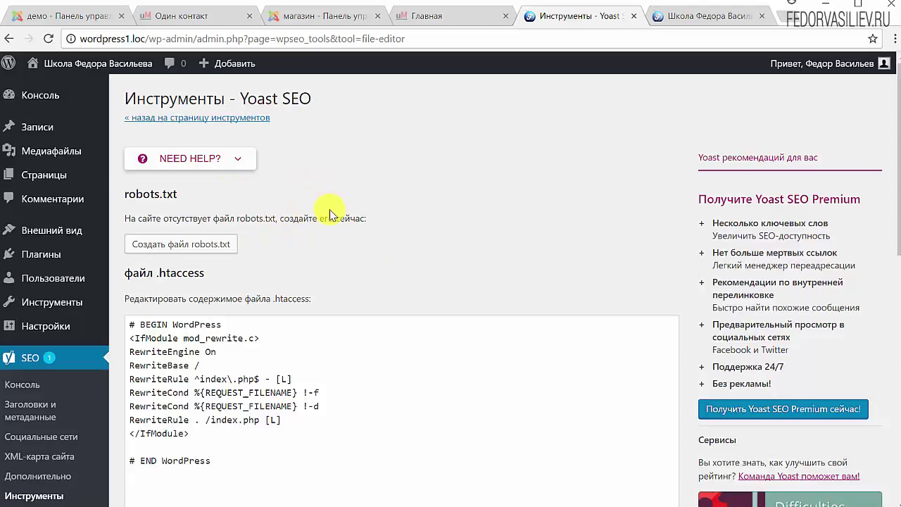
pyautogui.moveTo(280, 219); pyautogui.dragTo(235, 218)
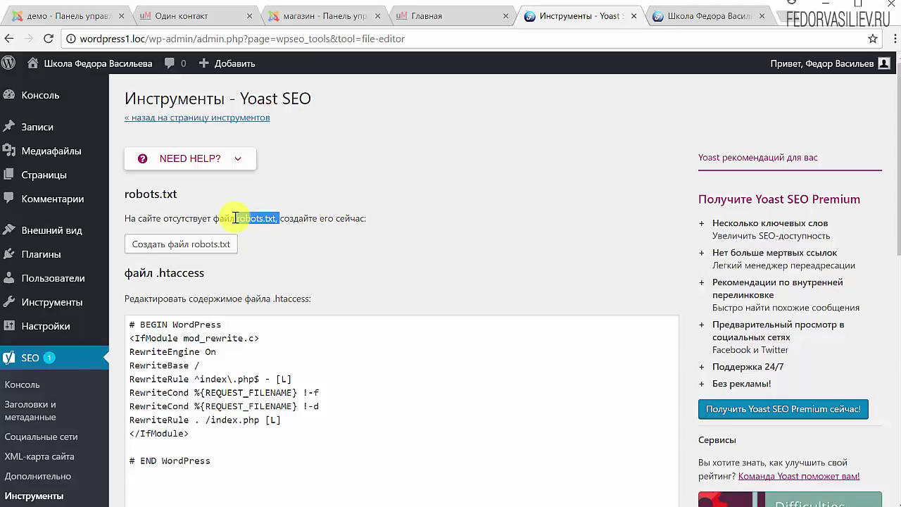
pyautogui.click(328, 262)
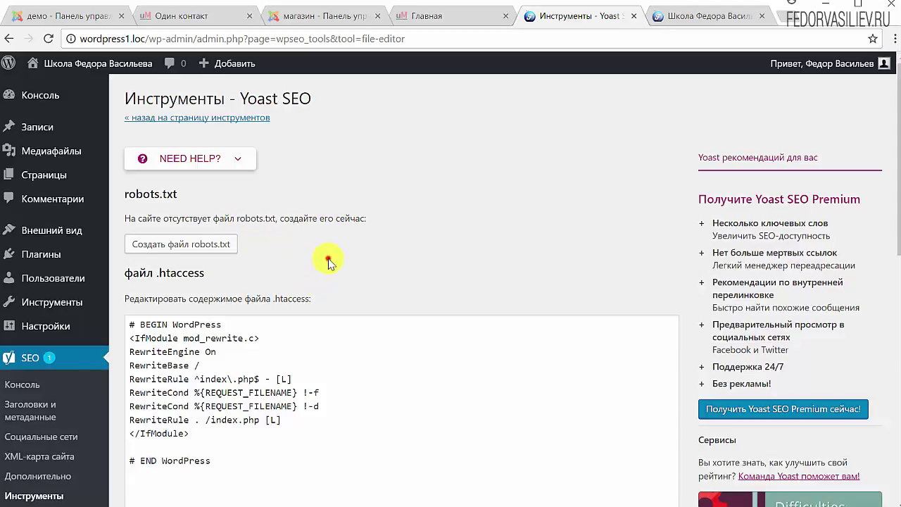
# Examine the rewrite rules in the .htaccess content, from the BEGIN WordPress line to the END WordPress line
pyautogui.scroll(-1, 328, 262)
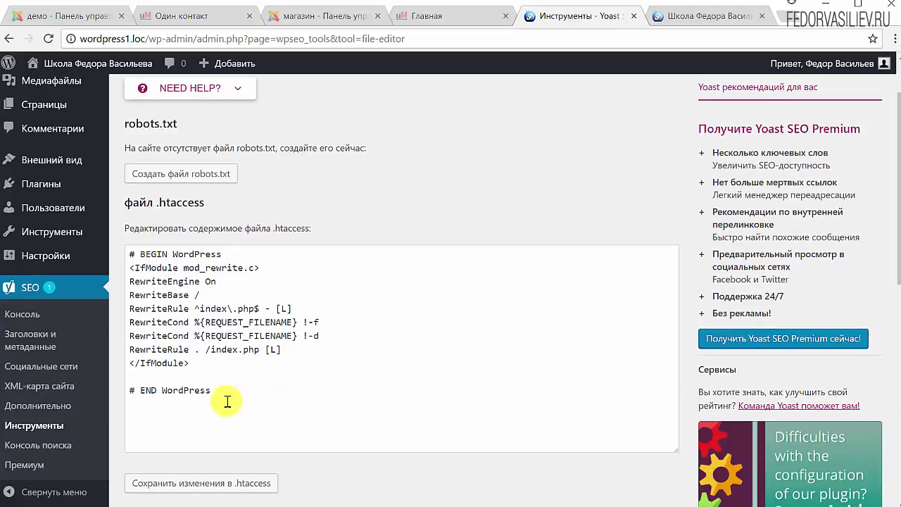
pyautogui.moveTo(231, 397); pyautogui.dragTo(124, 251)
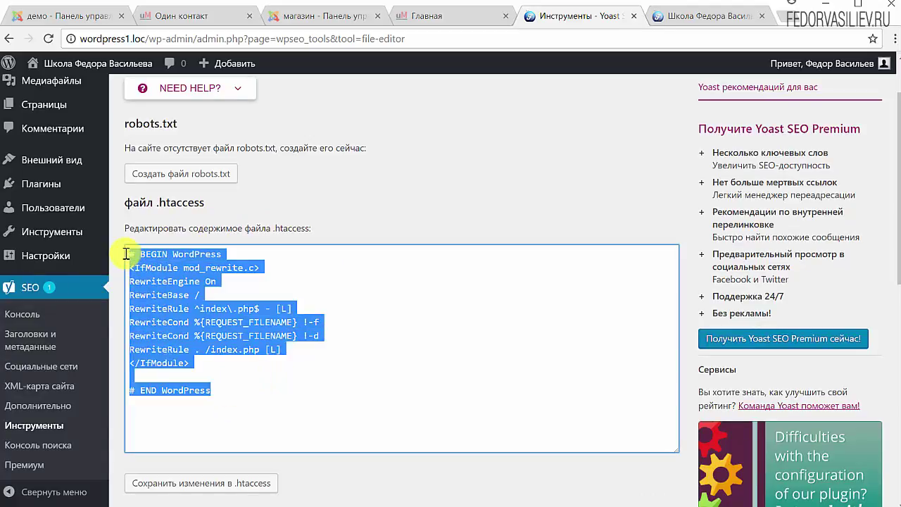
pyautogui.click(237, 404)
pyautogui.moveTo(237, 397); pyautogui.dragTo(137, 253)
pyautogui.click(251, 383)
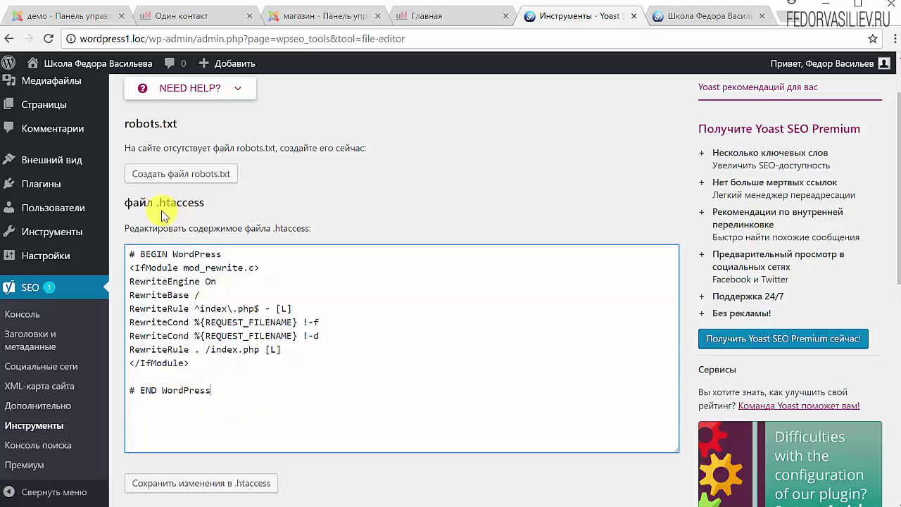
pyautogui.scroll(-4, 281, 334)
pyautogui.scroll(5, 308, 371)
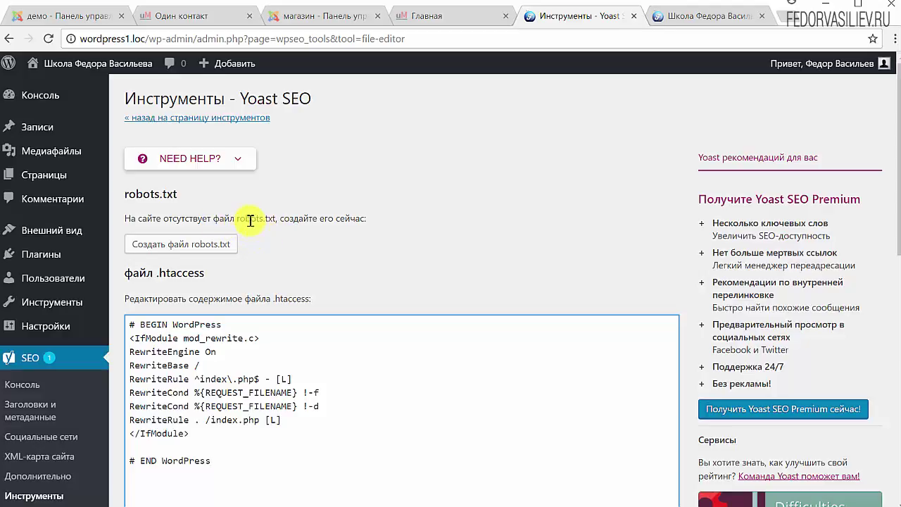
# Create the site's missing robots.txt file in the Yoast file editor
pyautogui.moveTo(237, 219); pyautogui.dragTo(276, 220)
pyautogui.click(255, 266)
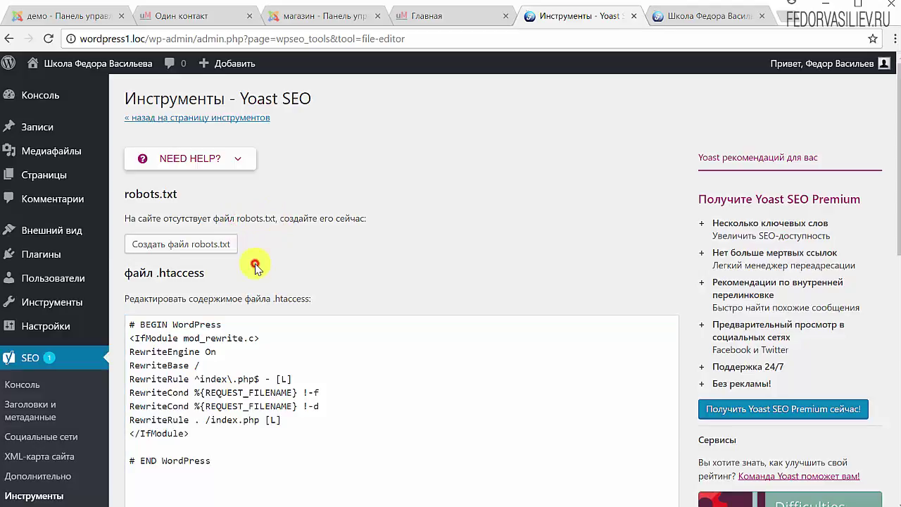
pyautogui.click(151, 248)
pyautogui.click(159, 248)
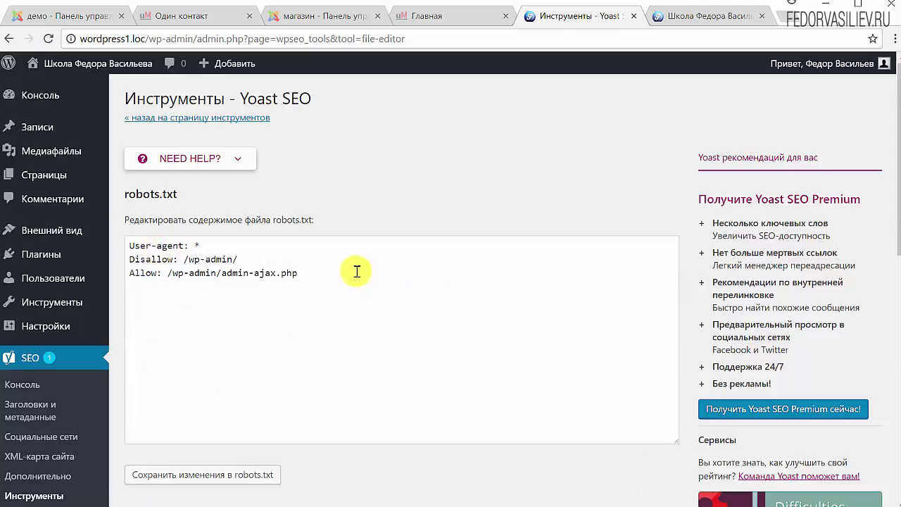
# Review the default robots.txt content in the Yoast file editor
pyautogui.scroll(-2, 357, 356)
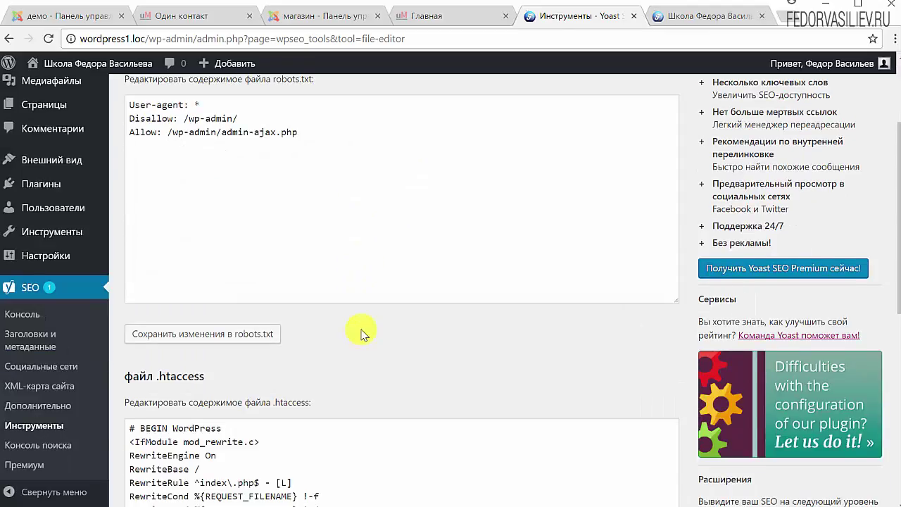
pyautogui.scroll(2, 361, 334)
pyautogui.moveTo(297, 272); pyautogui.dragTo(45, 237)
pyautogui.click(317, 271)
pyautogui.hotkey('ctrl', 'a')
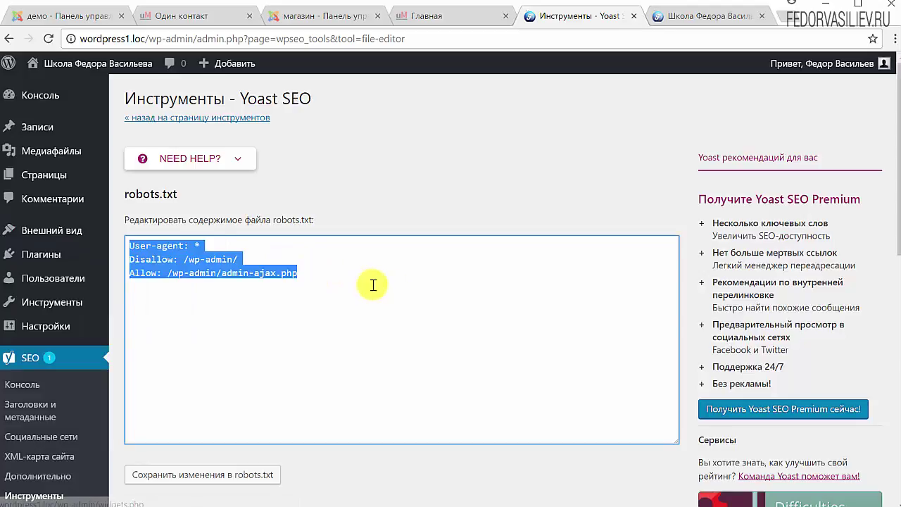
pyautogui.click(372, 284)
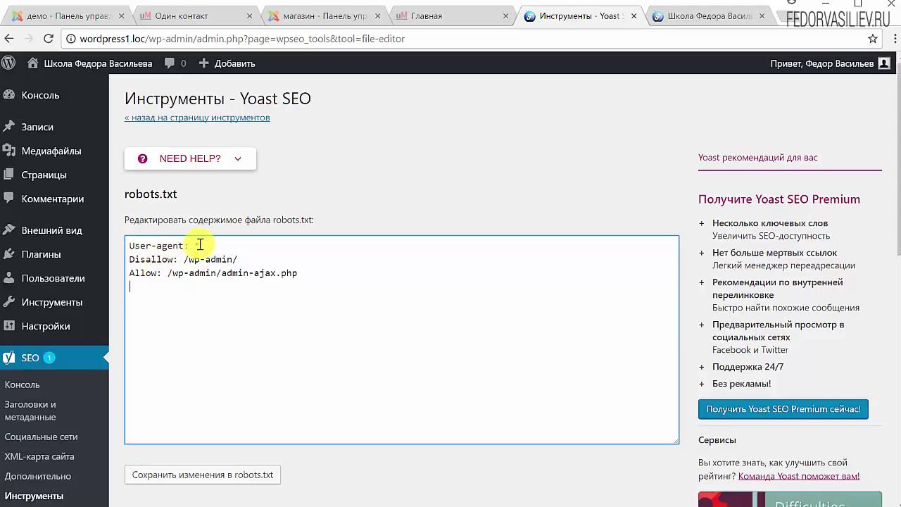
# Examine the User-agent, Disallow and Allow directives in the default robots.txt content
pyautogui.moveTo(206, 244); pyautogui.dragTo(117, 245)
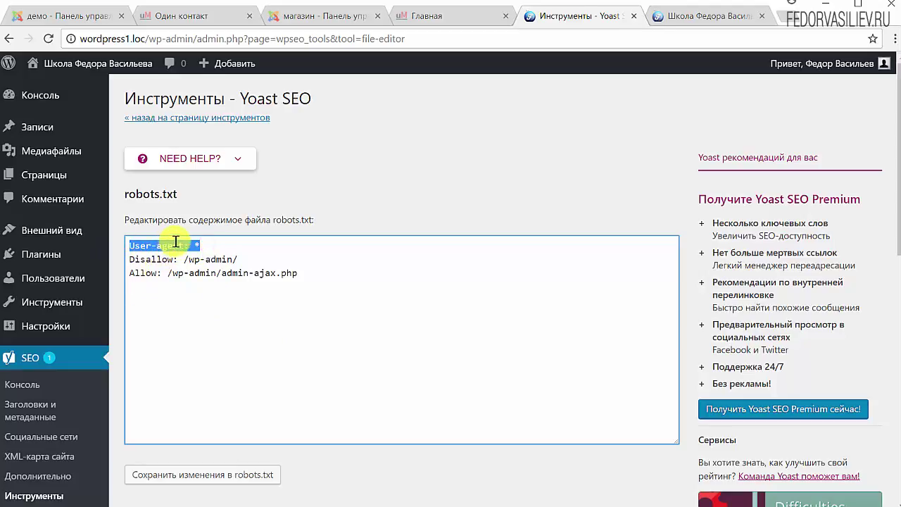
pyautogui.moveTo(204, 246); pyautogui.dragTo(120, 243)
pyautogui.click(140, 245)
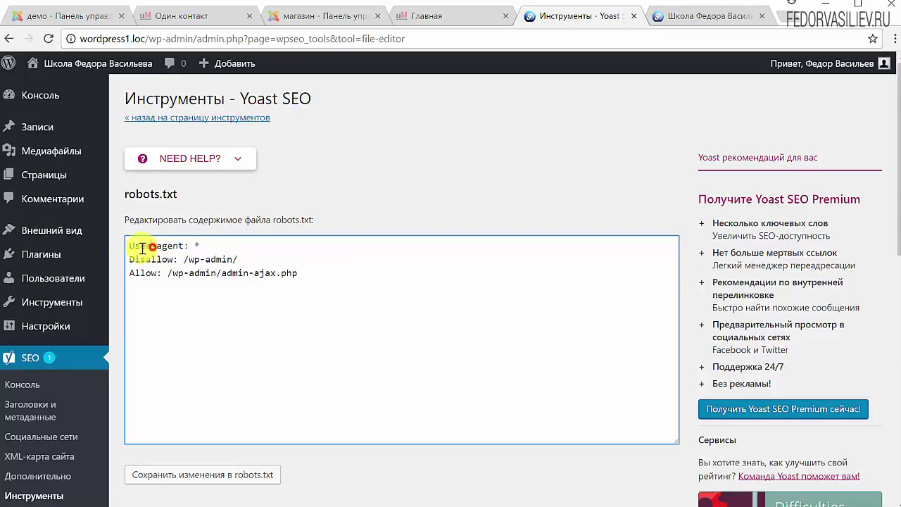
pyautogui.click(143, 271)
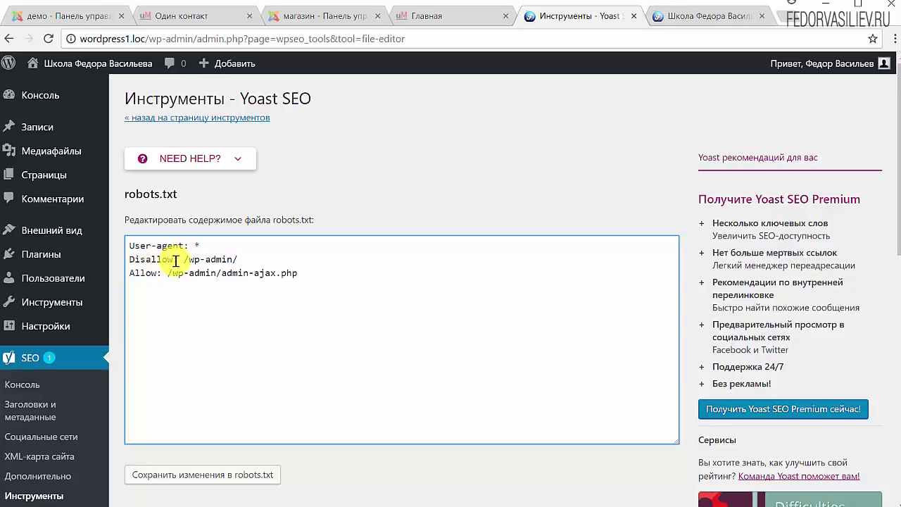
pyautogui.moveTo(175, 260); pyautogui.dragTo(128, 259)
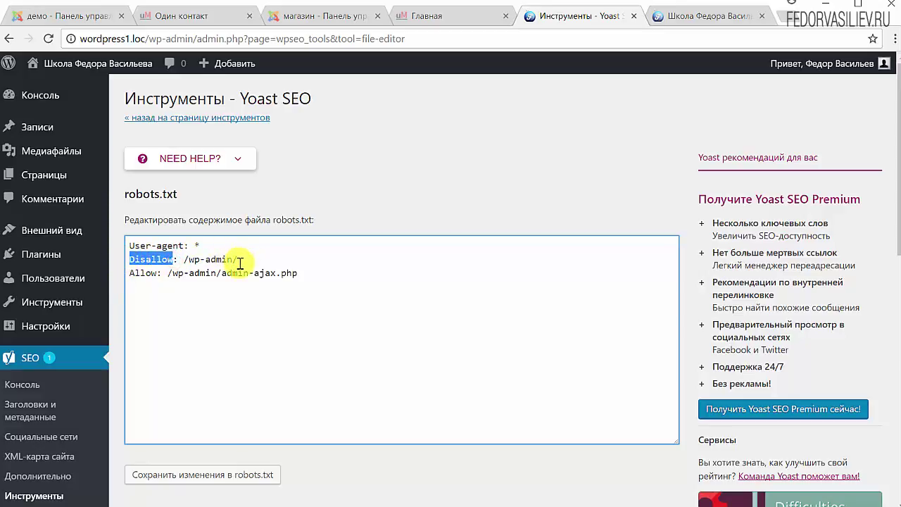
pyautogui.moveTo(241, 258); pyautogui.dragTo(184, 260)
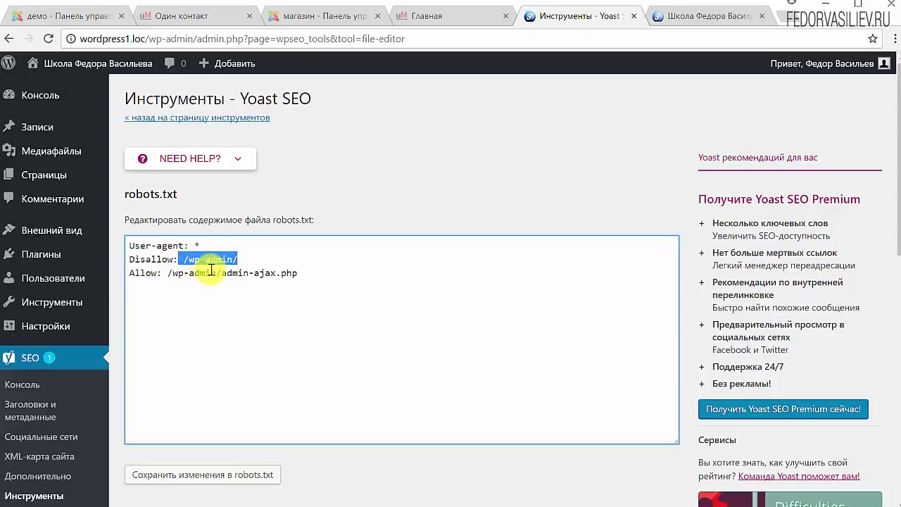
pyautogui.click(211, 260)
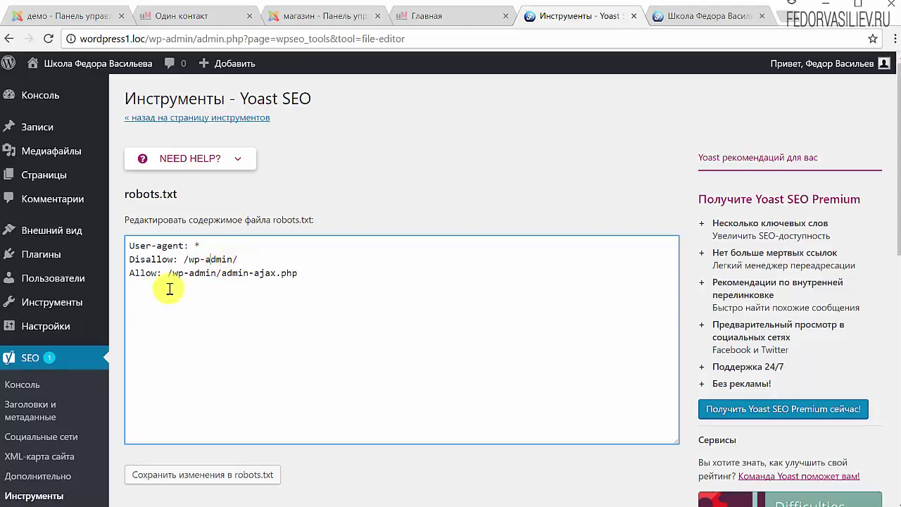
pyautogui.moveTo(163, 274); pyautogui.dragTo(125, 274)
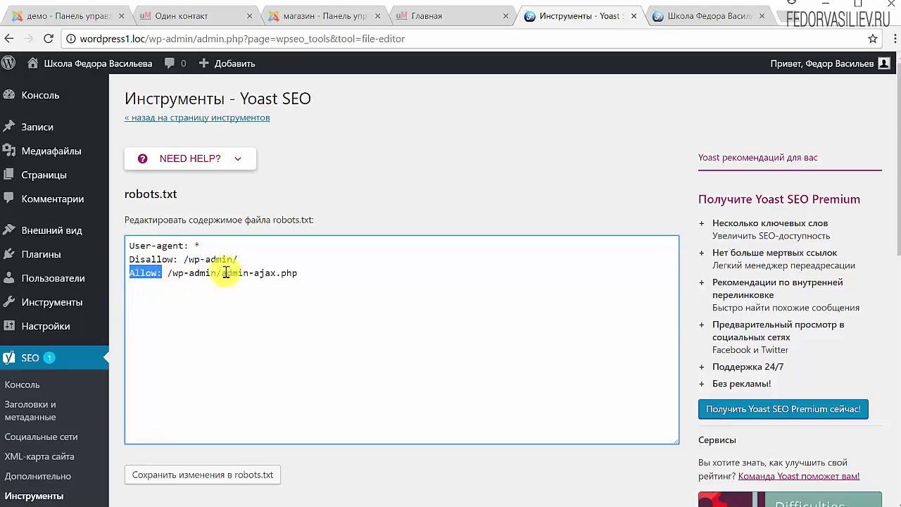
# Switch to the роботс.txt file in Notepad and examine its rule blocks for all user agents and for Yandex
pyautogui.hotkey('alt', 'Tab')
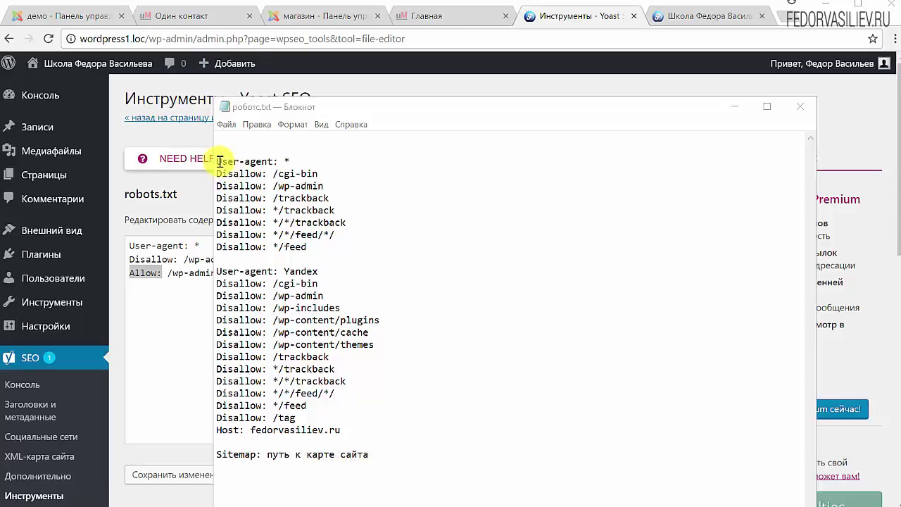
pyautogui.moveTo(218, 160); pyautogui.dragTo(318, 242)
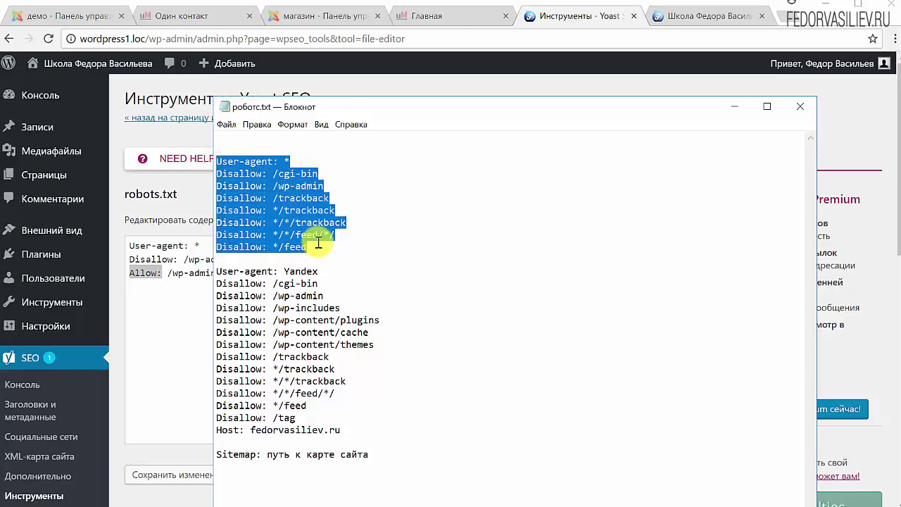
pyautogui.click(300, 222)
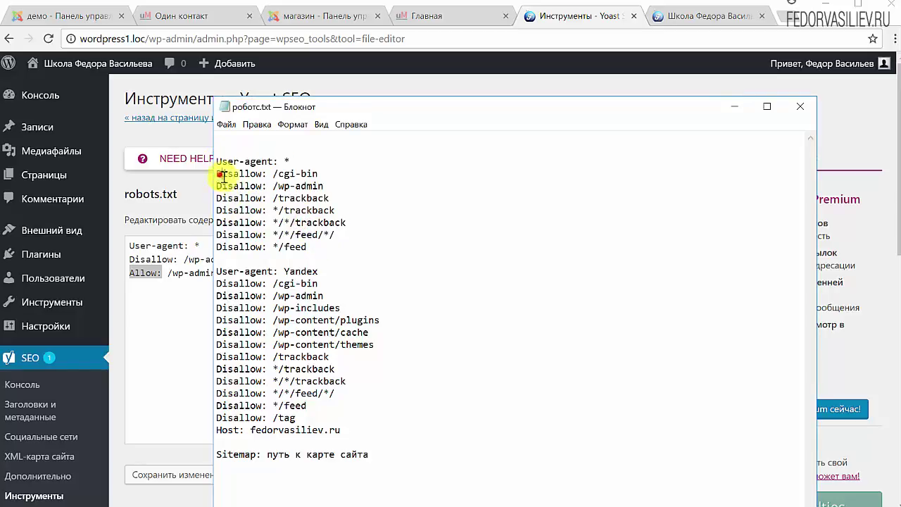
pyautogui.moveTo(223, 176)
pyautogui.mouseDown()
pyautogui.moveTo(256, 246)
pyautogui.moveTo(263, 241)
pyautogui.moveTo(208, 175)
pyautogui.mouseUp()
pyautogui.click(264, 242)
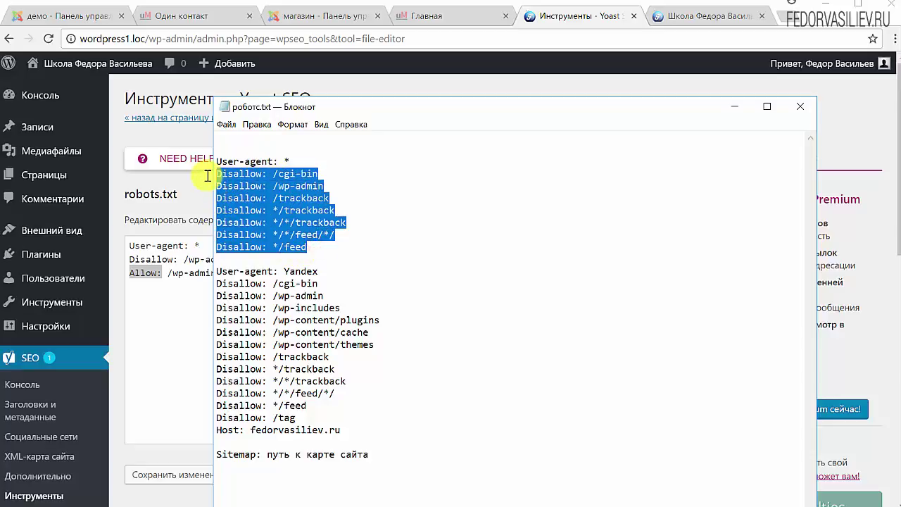
pyautogui.click(268, 200)
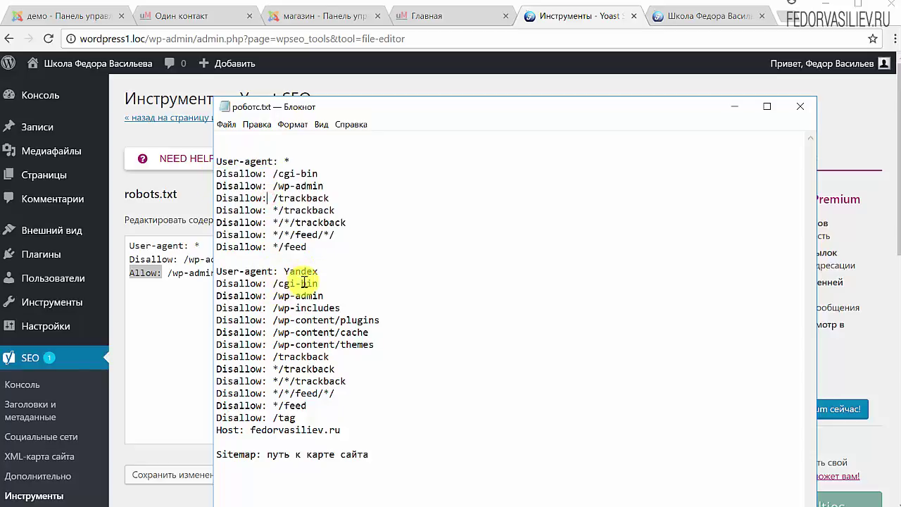
pyautogui.moveTo(322, 271); pyautogui.dragTo(196, 274)
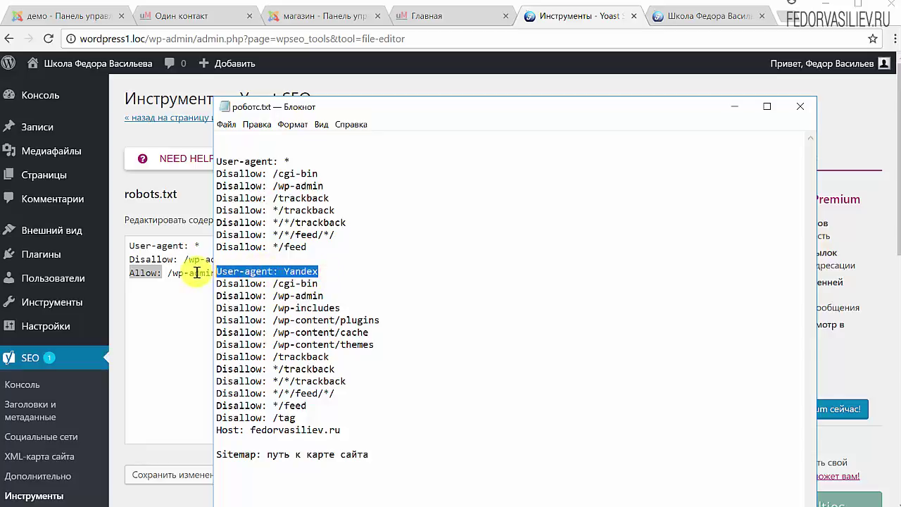
pyautogui.click(279, 290)
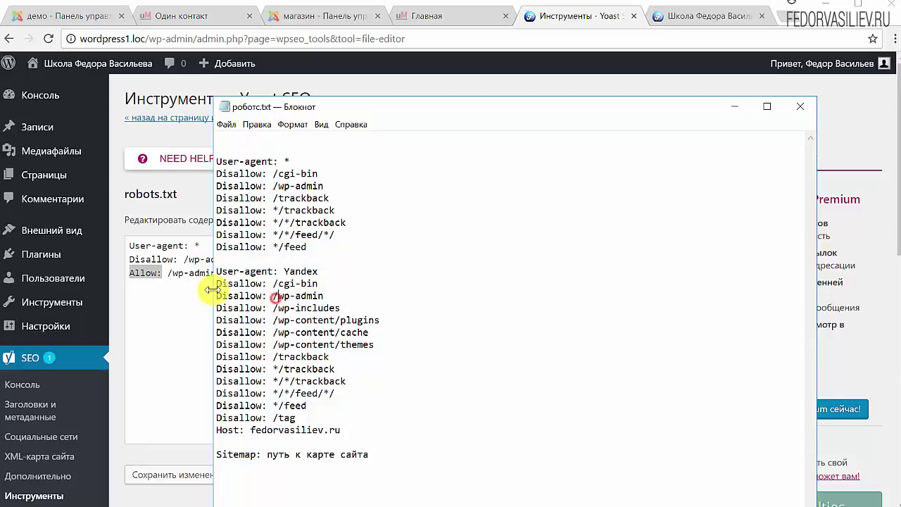
pyautogui.moveTo(222, 285); pyautogui.dragTo(328, 398)
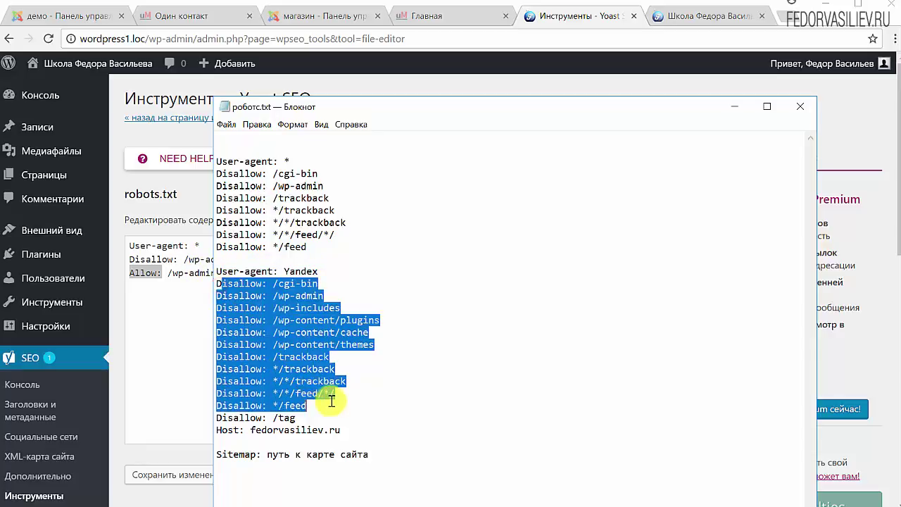
pyautogui.click(271, 419)
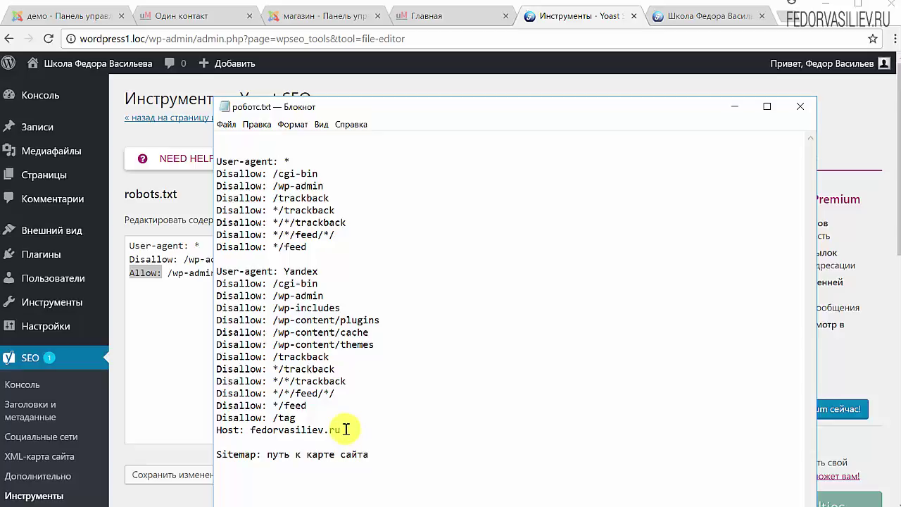
# Examine the Host line and the Sitemap placeholder at the end of роботс.txt
pyautogui.moveTo(344, 429)
pyautogui.mouseDown()
pyautogui.moveTo(225, 428)
pyautogui.moveTo(337, 434)
pyautogui.mouseUp()
pyautogui.click(227, 429)
pyautogui.click(312, 428)
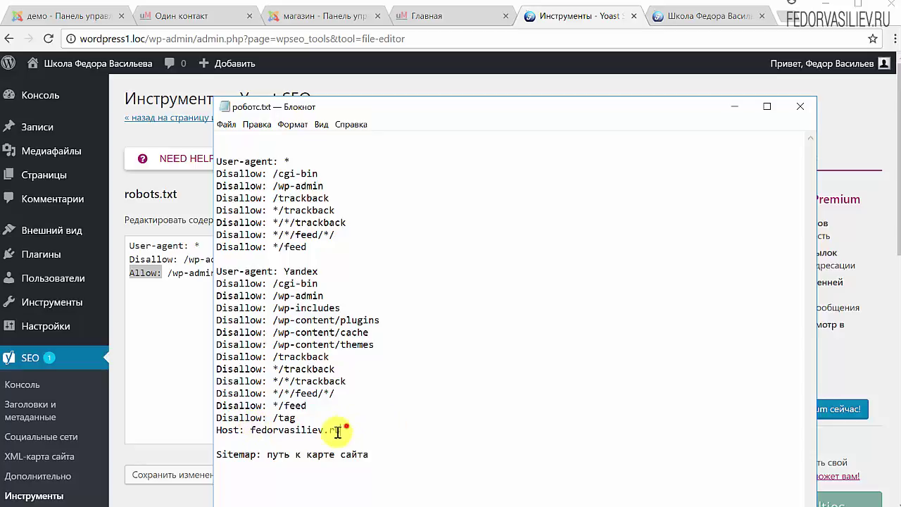
pyautogui.moveTo(343, 429); pyautogui.dragTo(195, 424)
pyautogui.click(317, 408)
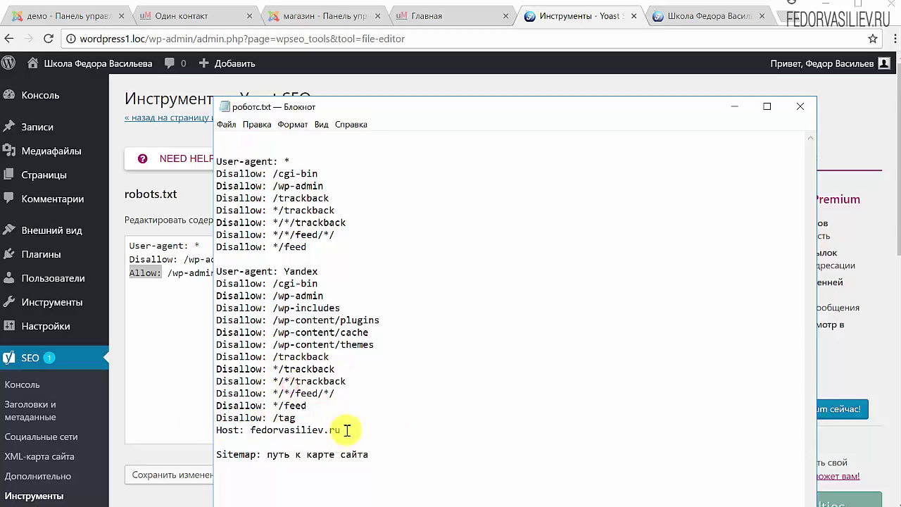
pyautogui.moveTo(344, 428); pyautogui.dragTo(239, 428)
pyautogui.hotkey('shift', 'Right')
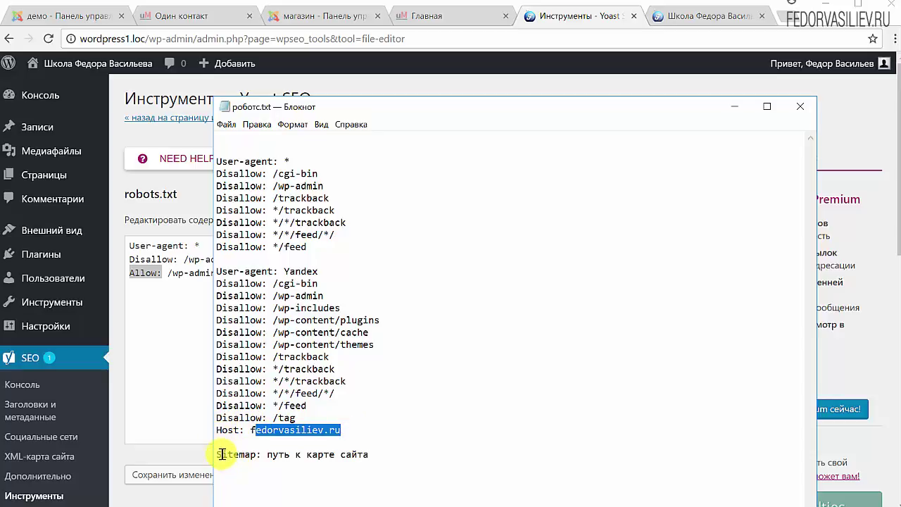
pyautogui.moveTo(267, 454)
pyautogui.mouseDown()
pyautogui.moveTo(377, 451)
pyautogui.moveTo(264, 461)
pyautogui.mouseUp()
pyautogui.click(377, 451)
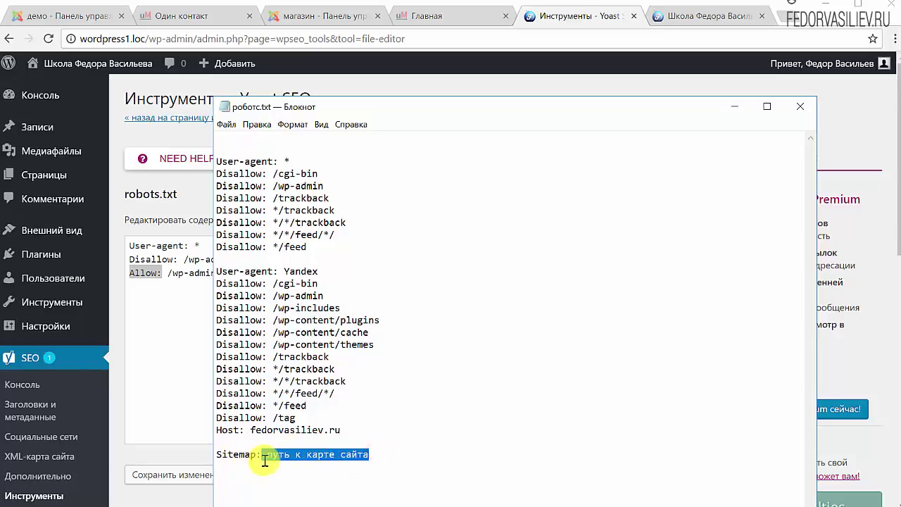
pyautogui.click(399, 419)
# Copy all rules from the first User-agent line through the Sitemap line of роботс.txt, and close Notepad
pyautogui.click(384, 459)
pyautogui.moveTo(374, 459); pyautogui.dragTo(219, 166)
pyautogui.rightClick(238, 169)
pyautogui.click(274, 208)
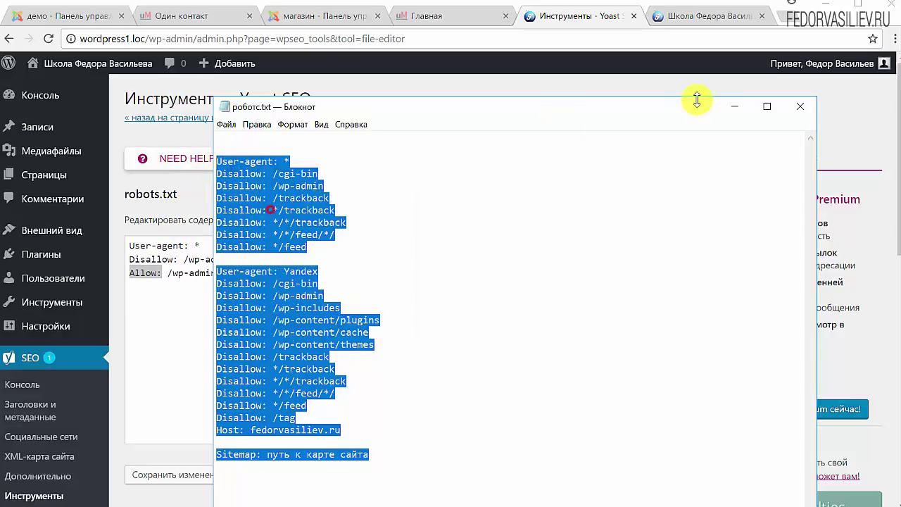
pyautogui.click(801, 107)
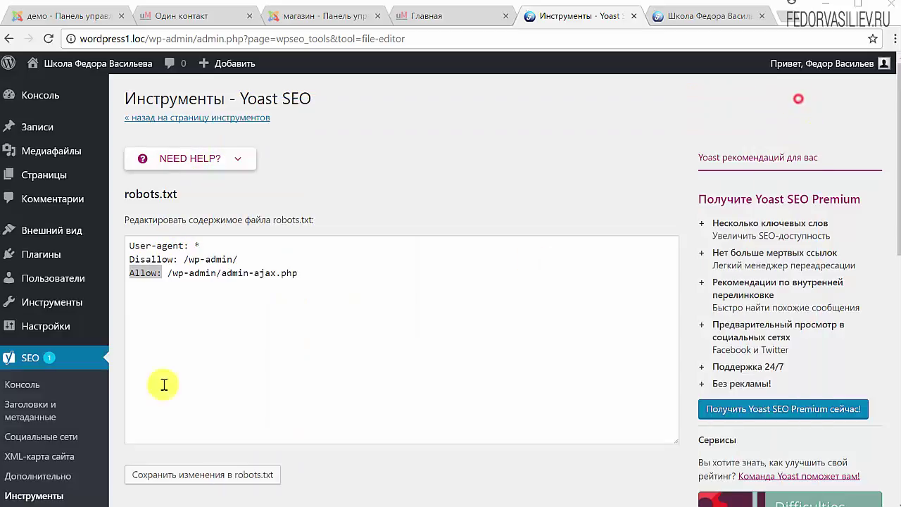
# Replace the default robots.txt content in the Yoast file editor with the copied rules
pyautogui.click(252, 315)
pyautogui.click(304, 277)
pyautogui.hotkey('ctrl', 'a')
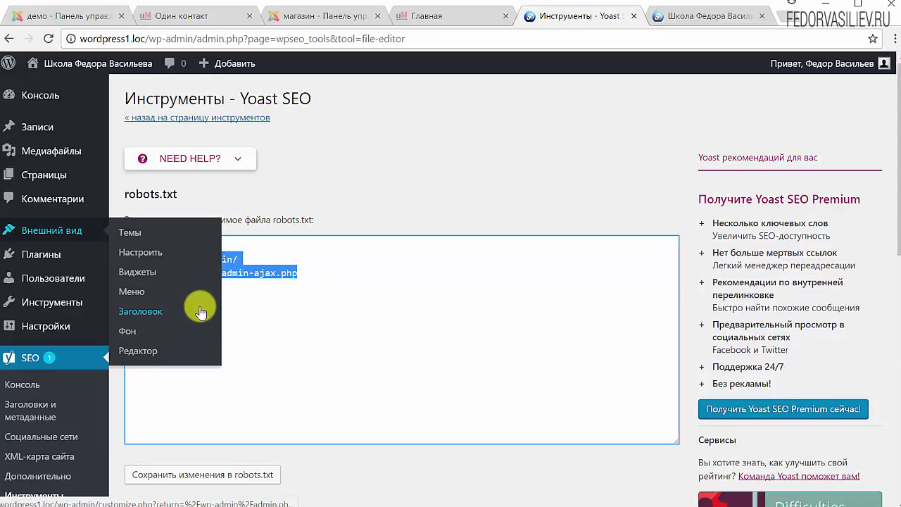
pyautogui.press('Delete')
pyautogui.hotkey('ctrl', 'v')
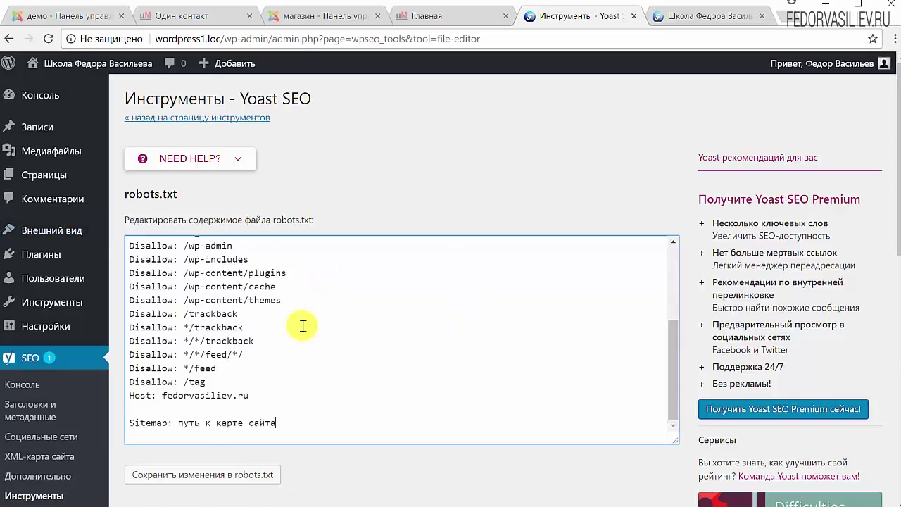
# Check the pasted rules and the Sitemap line's placeholder "путь к карте сайта", and save the changes to robots.txt
pyautogui.scroll(3, 301, 323)
pyautogui.scroll(-5, 300, 319)
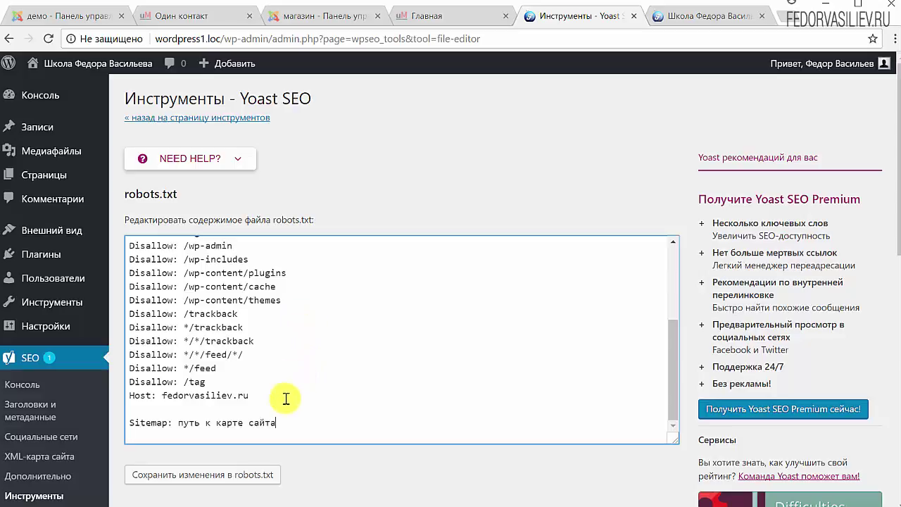
pyautogui.moveTo(285, 422); pyautogui.dragTo(185, 424)
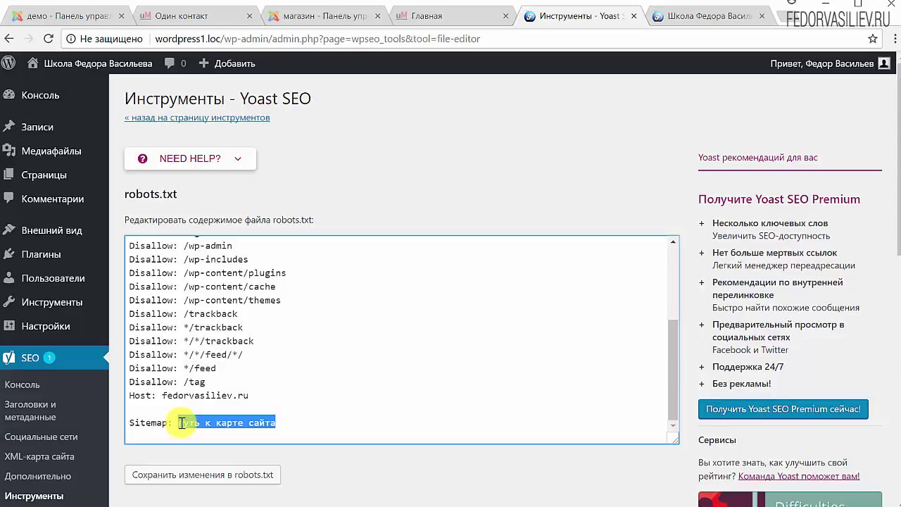
pyautogui.moveTo(182, 422); pyautogui.dragTo(177, 422)
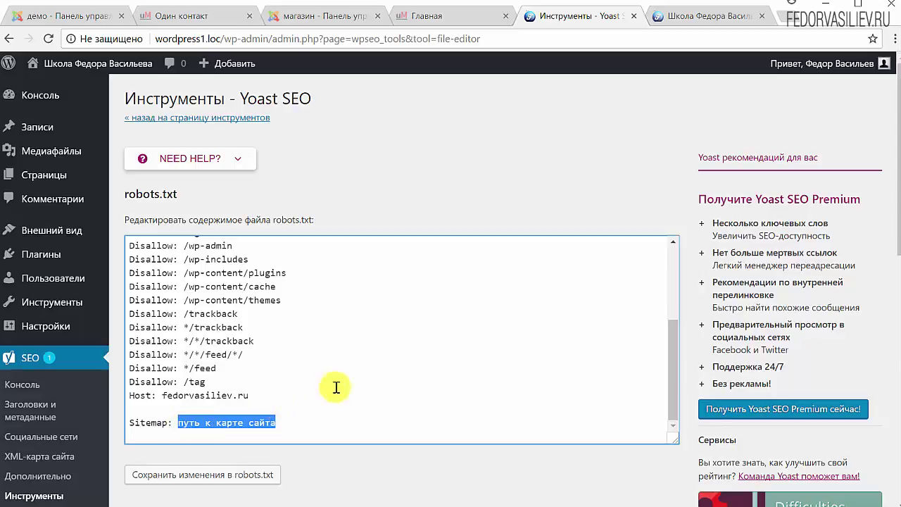
pyautogui.click(188, 424)
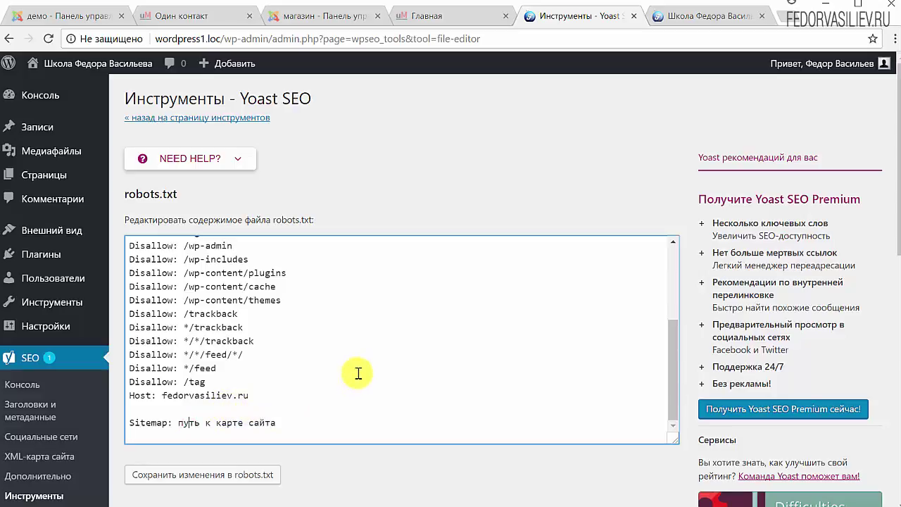
pyautogui.click(191, 478)
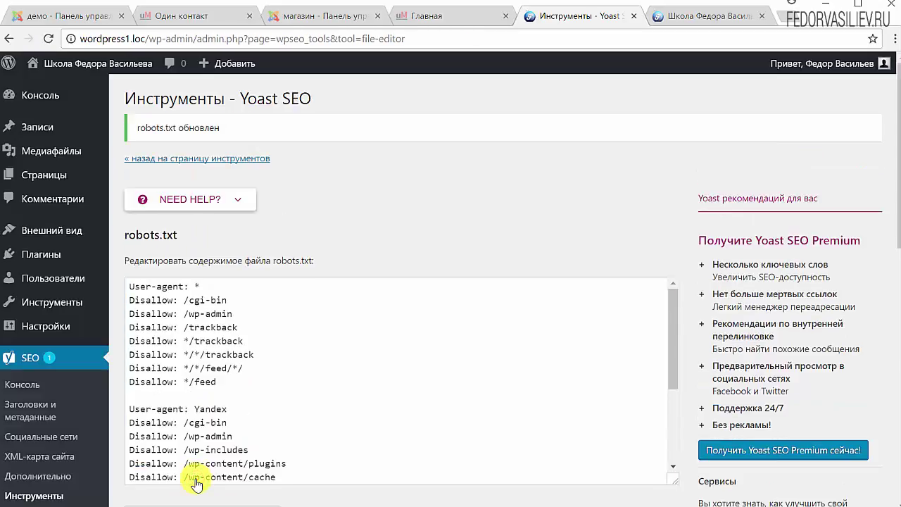
# Look through the saved robots.txt content and open Yoast's XML sitemap settings (XML-карта сайта)
pyautogui.scroll(-3, 398, 348)
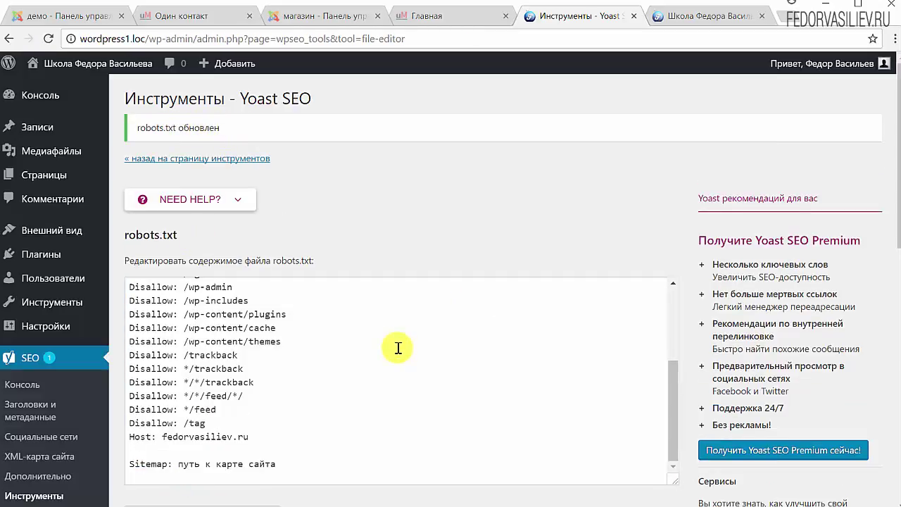
pyautogui.scroll(-2, 397, 347)
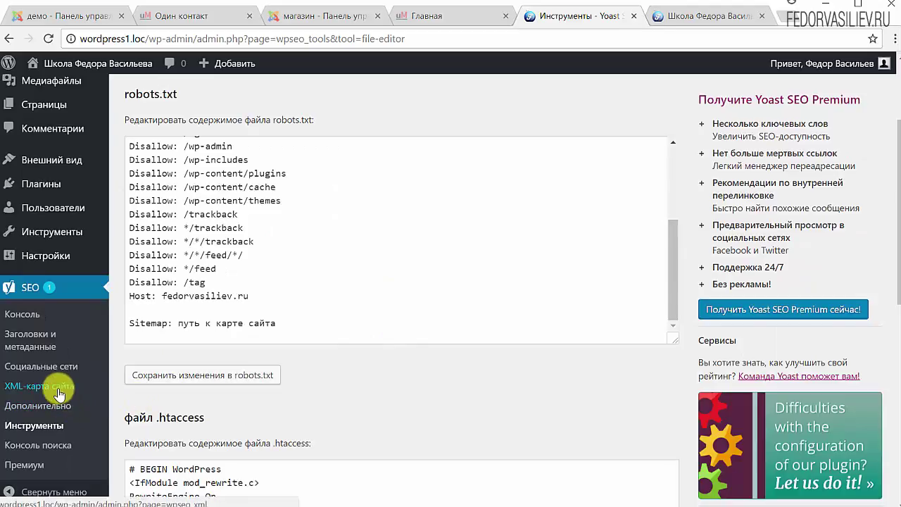
pyautogui.click(32, 385)
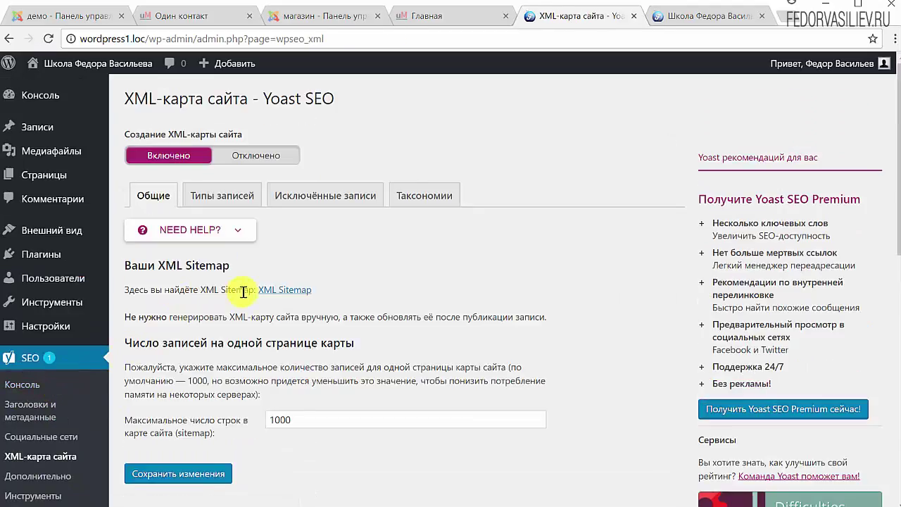
# Open the site's XML Sitemap from Yoast's sitemap settings, copy its address, and close the sitemap page
pyautogui.click(275, 297)
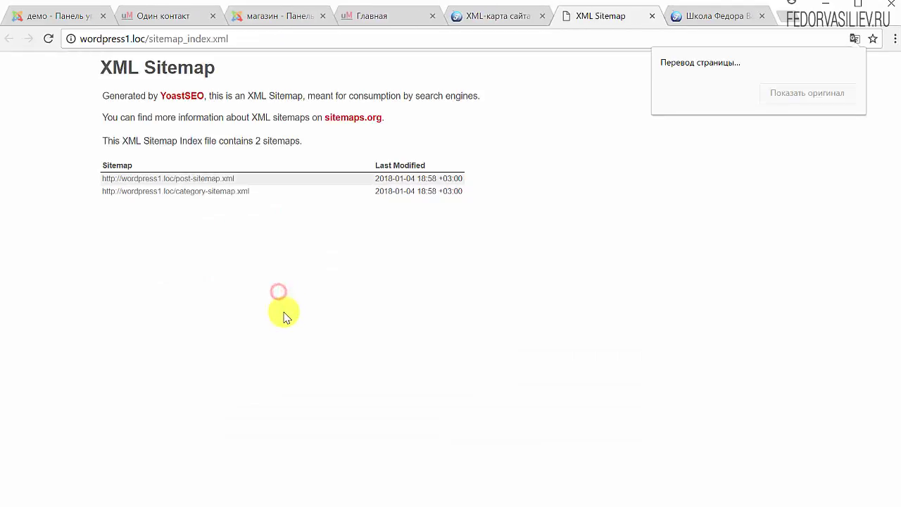
pyautogui.click(99, 39)
pyautogui.rightClick(98, 39)
pyautogui.hotkey('ctrl', 'c')
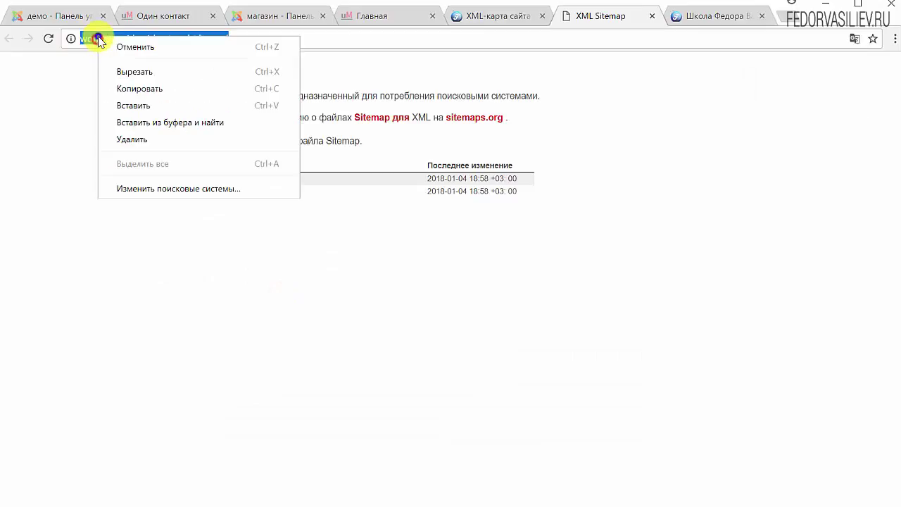
pyautogui.click(133, 90)
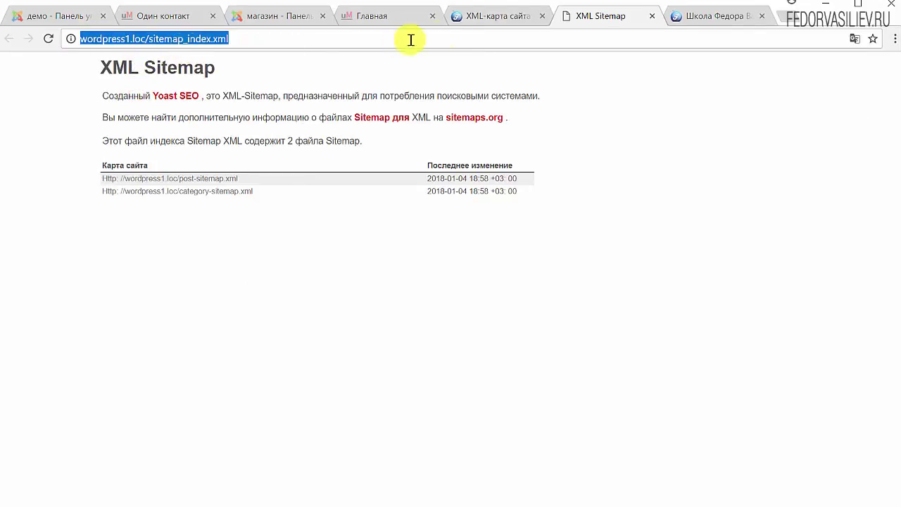
pyautogui.click(496, 23)
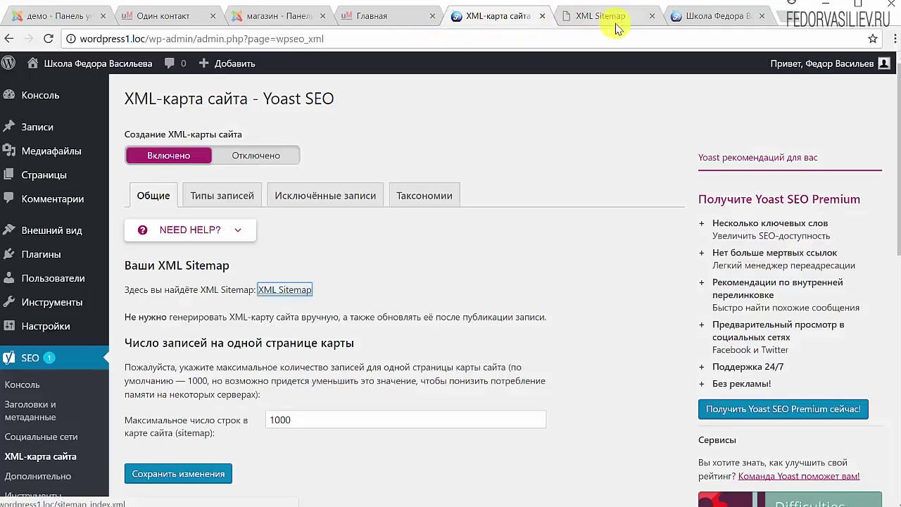
pyautogui.click(652, 16)
pyautogui.scroll(-1, 144, 381)
pyautogui.scroll(-2, 144, 381)
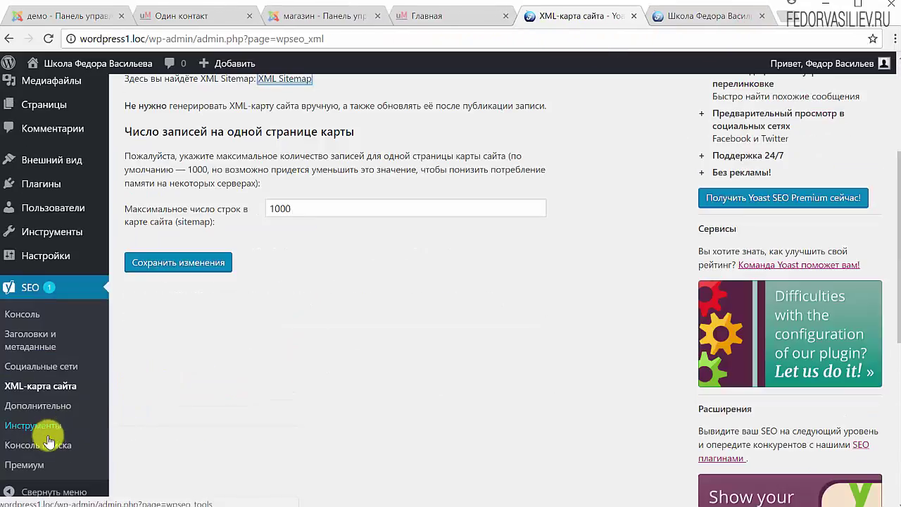
pyautogui.click(38, 426)
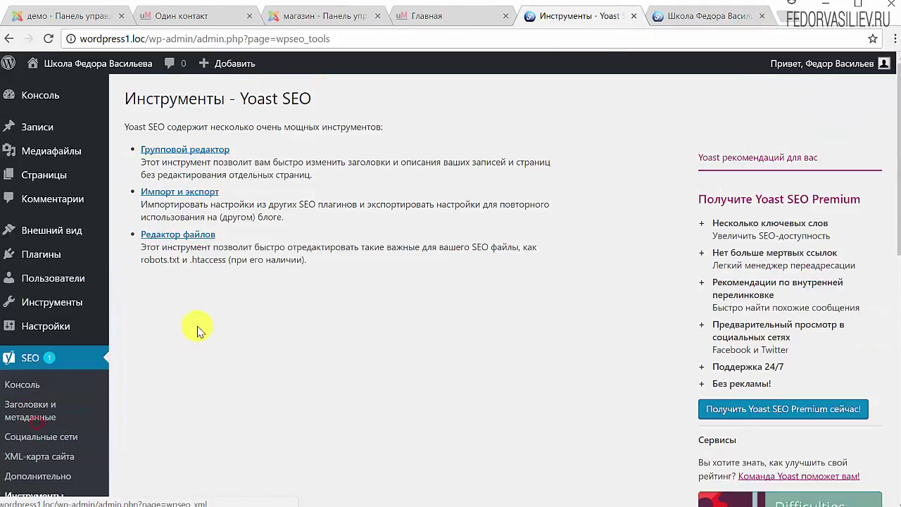
pyautogui.click(195, 238)
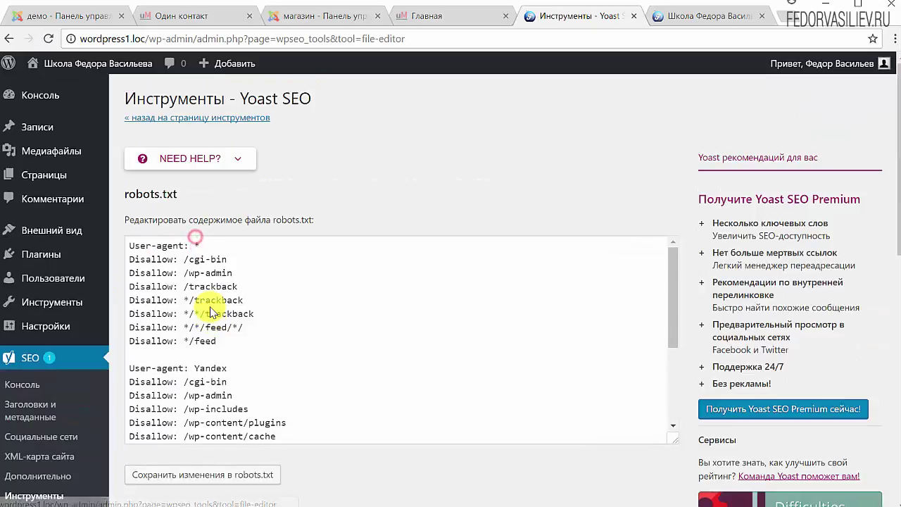
pyautogui.scroll(-5, 253, 281)
pyautogui.doubleClick(289, 354)
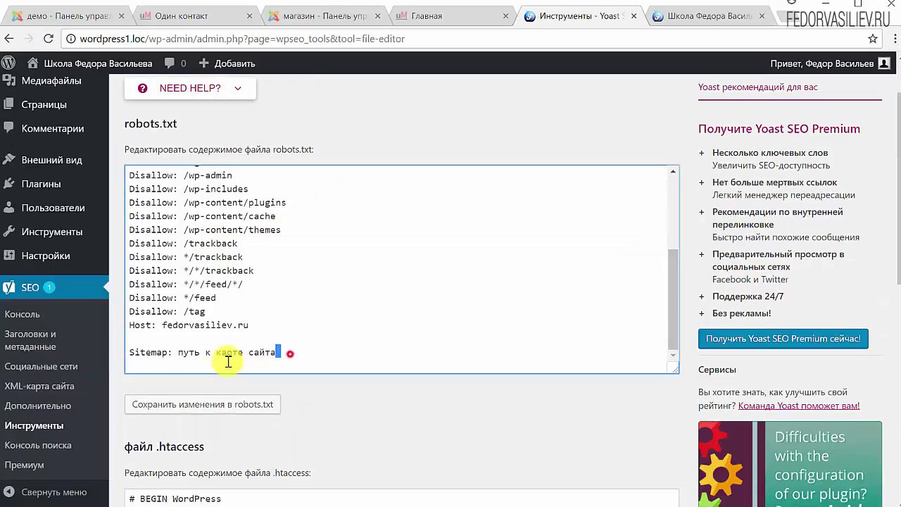
pyautogui.keyDown('shift'); pyautogui.click(178, 357); pyautogui.keyUp('shift')
pyautogui.hotkey('ctrl', 'v')
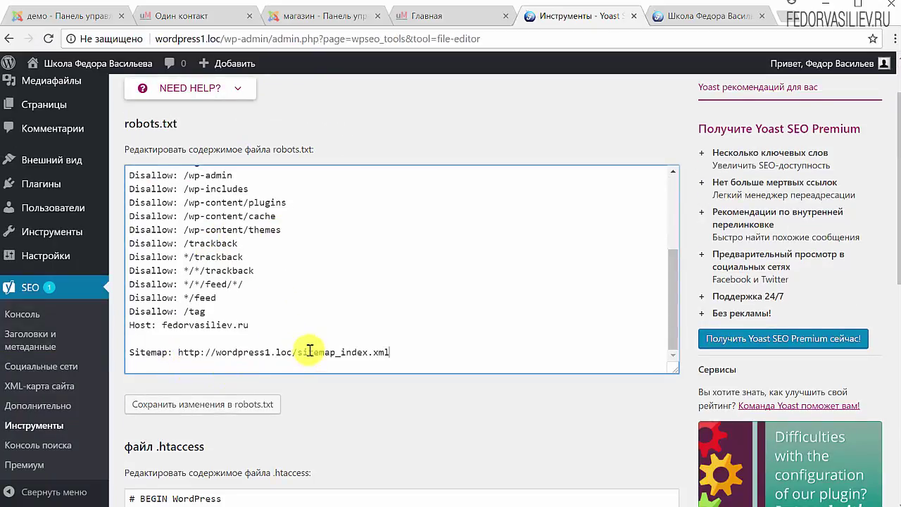
# Review the domain in the Sitemap line and the rules above it, and save the changes to robots.txt
pyautogui.moveTo(296, 352); pyautogui.dragTo(179, 352)
pyautogui.click(288, 352)
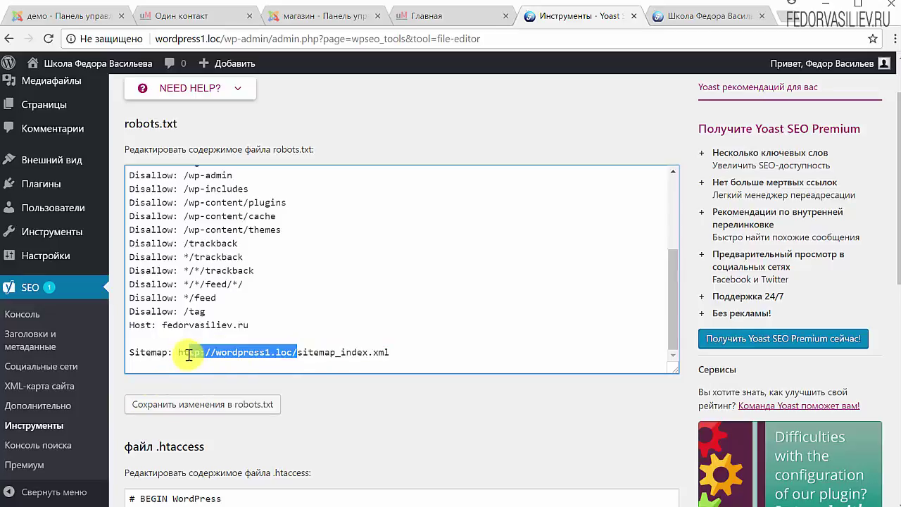
pyautogui.click(357, 343)
pyautogui.moveTo(390, 352); pyautogui.dragTo(129, 352)
pyautogui.moveTo(418, 345); pyautogui.dragTo(107, 352)
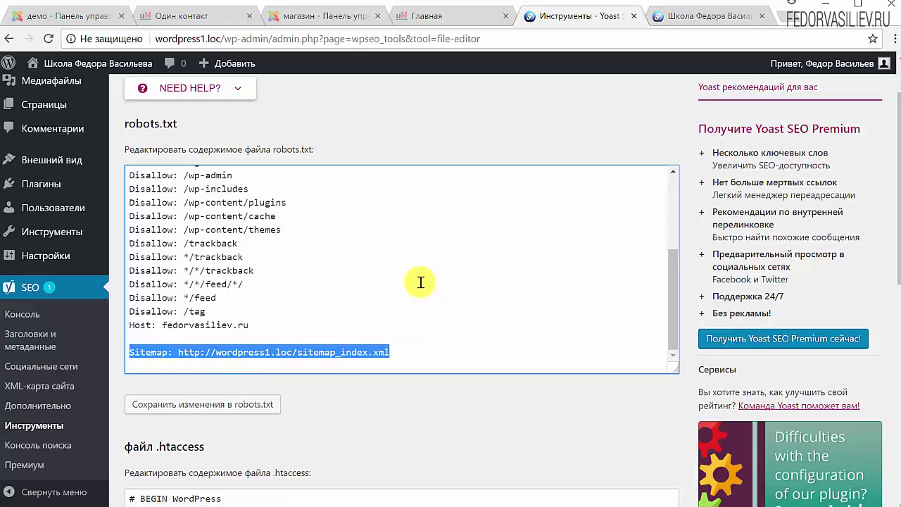
pyautogui.scroll(6, 423, 282)
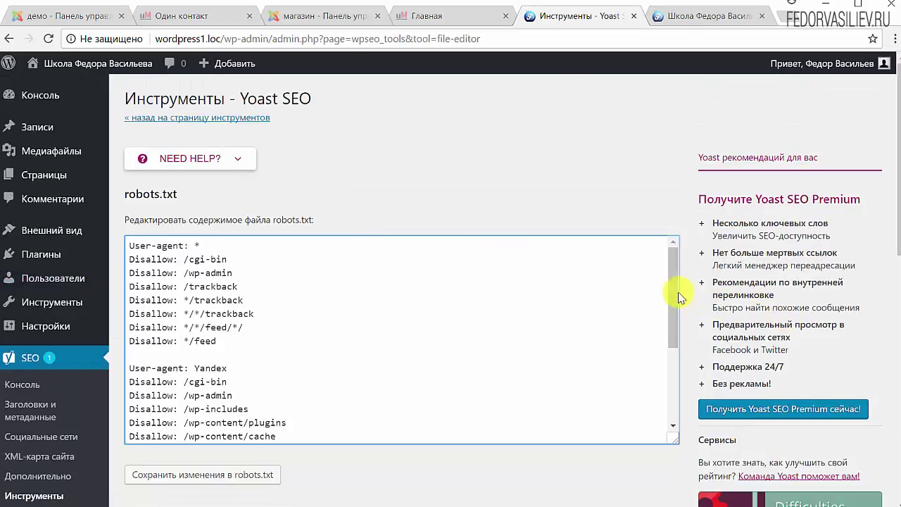
pyautogui.moveTo(675, 290); pyautogui.dragTo(670, 380)
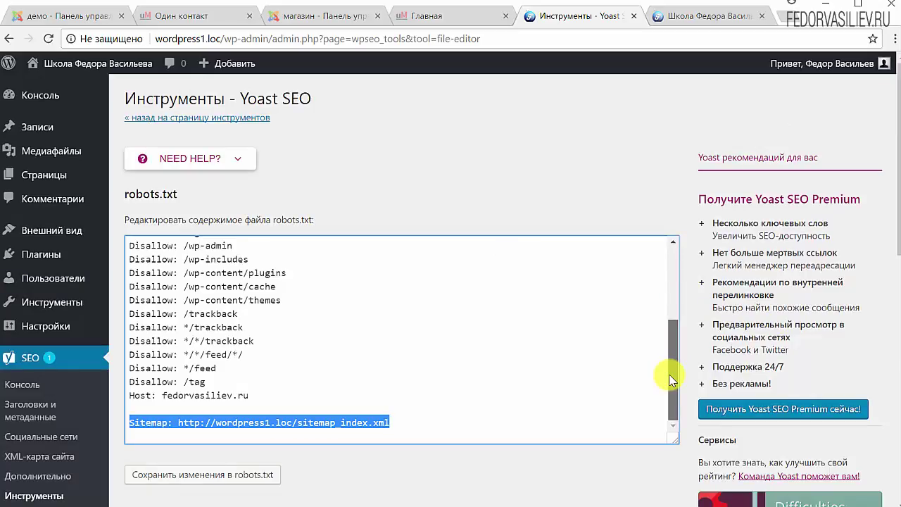
pyautogui.moveTo(664, 342); pyautogui.dragTo(659, 287)
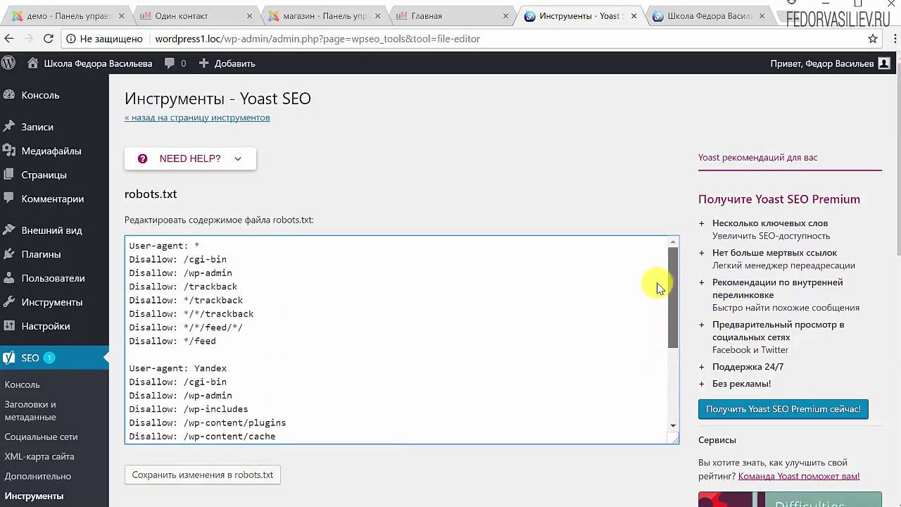
pyautogui.moveTo(658, 287); pyautogui.dragTo(649, 371)
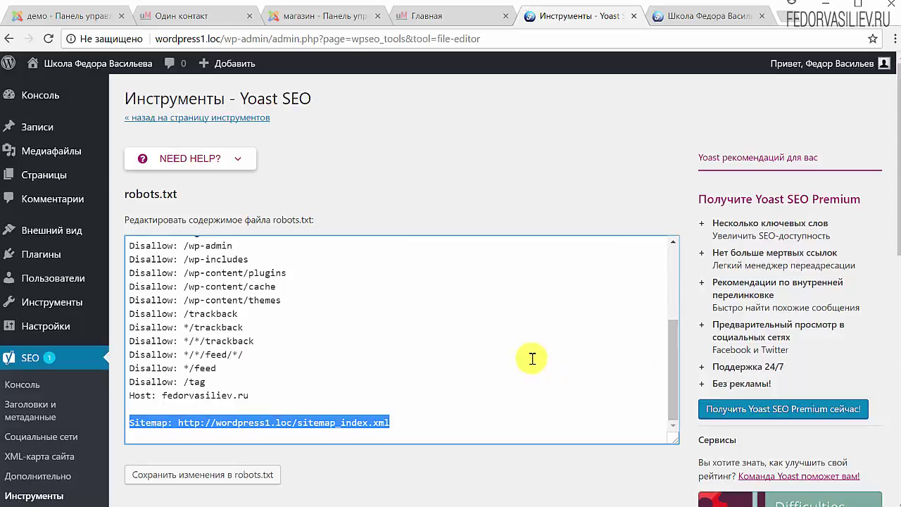
pyautogui.scroll(-2, 432, 300)
pyautogui.click(190, 346)
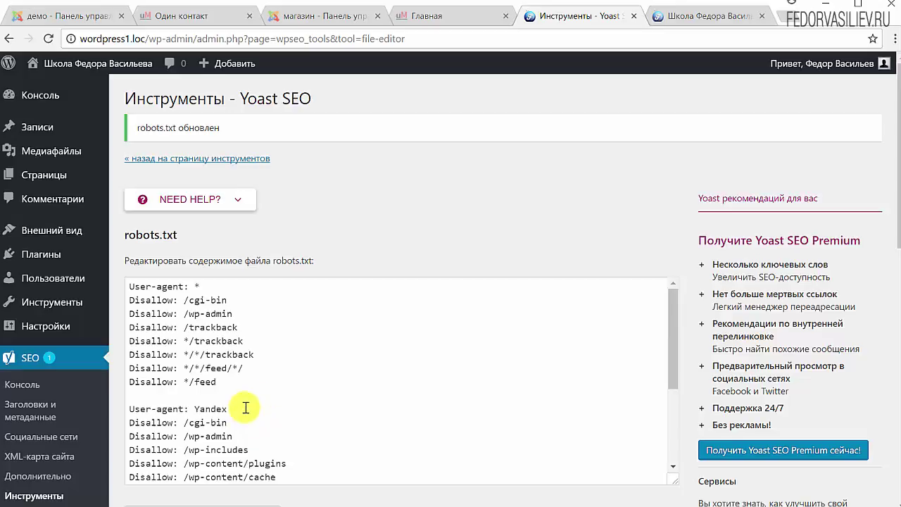
# Open Yoast's search console page (Консоль поиска) and examine its Google authorization code settings
pyautogui.scroll(-2, 437, 162)
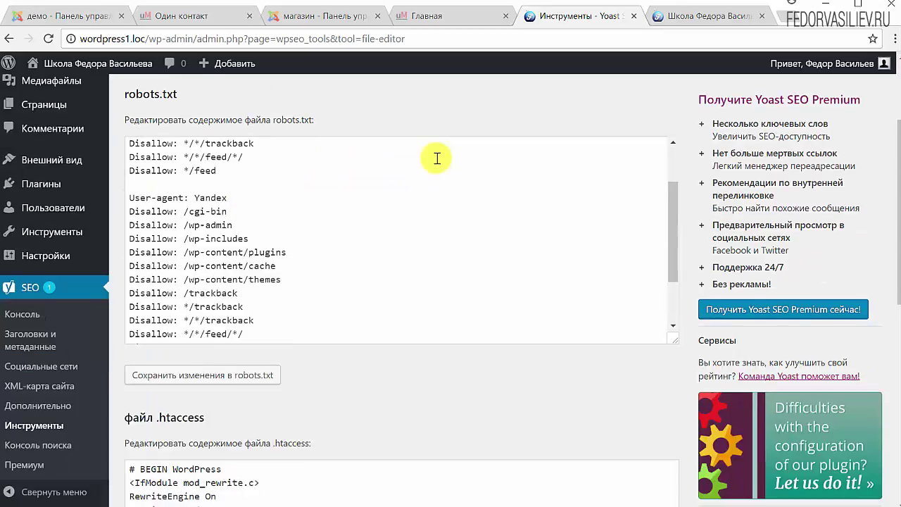
pyautogui.click(21, 445)
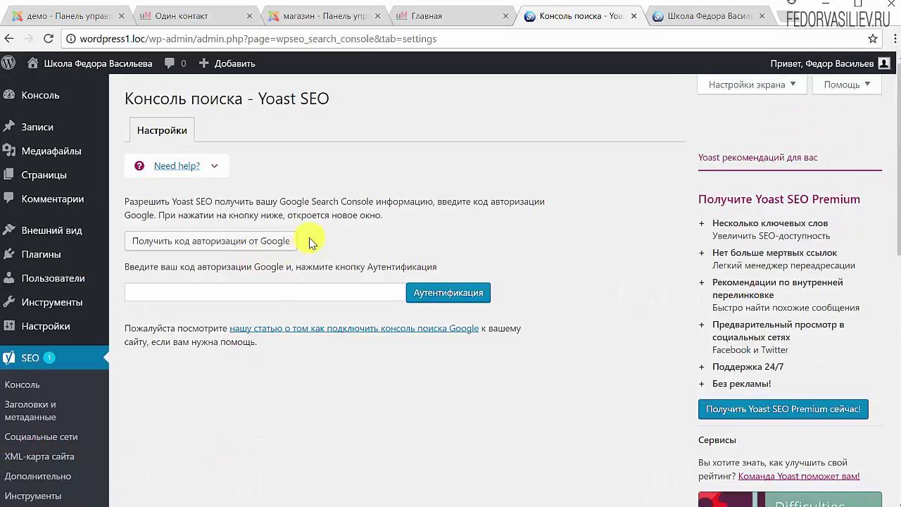
pyautogui.click(240, 290)
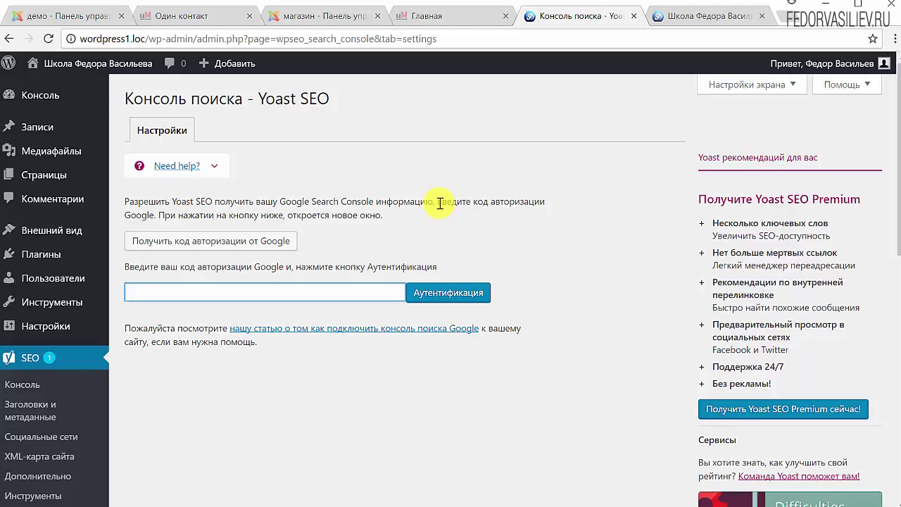
pyautogui.click(178, 285)
pyautogui.moveTo(257, 99); pyautogui.dragTo(331, 100)
pyautogui.click(291, 203)
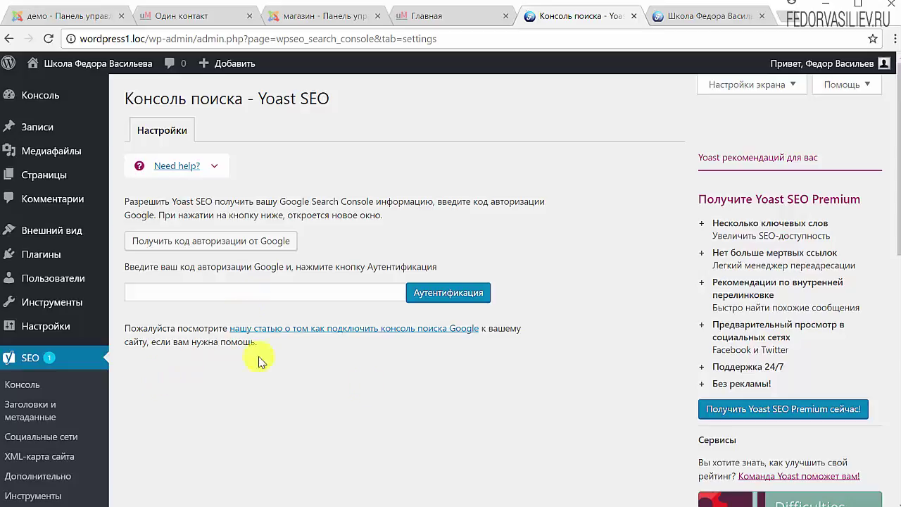
# Open Yoast's Премиум page and look through the offered extensions
pyautogui.scroll(-4, 143, 503)
pyautogui.click(24, 465)
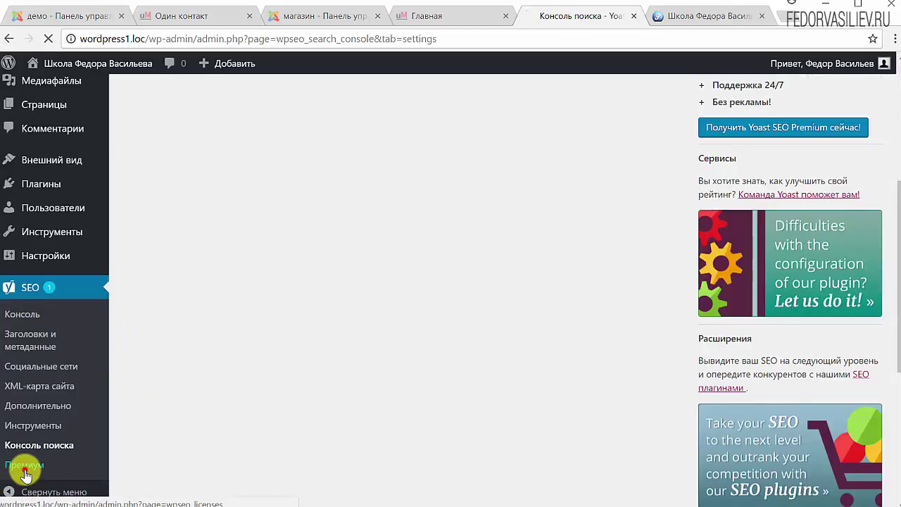
pyautogui.scroll(-4, 398, 257)
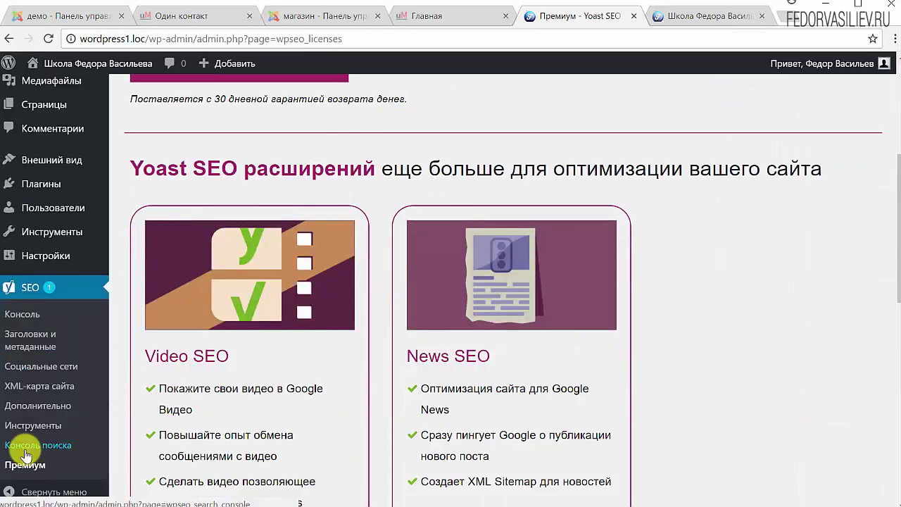
pyautogui.scroll(3, 36, 338)
pyautogui.moveTo(40, 328)
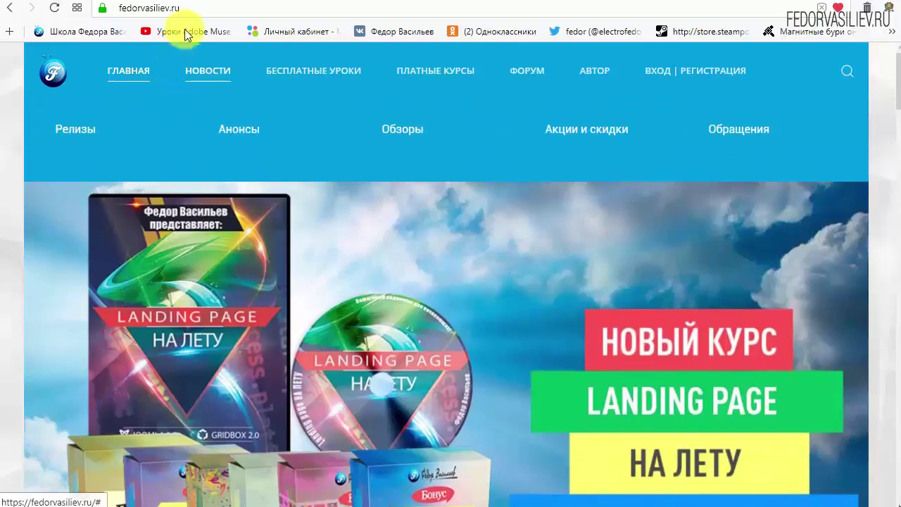
# Switch to the fedorvasiliev.ru site and open the new-account registration form through its Вход | Регистрация page
pyautogui.click(195, 7)
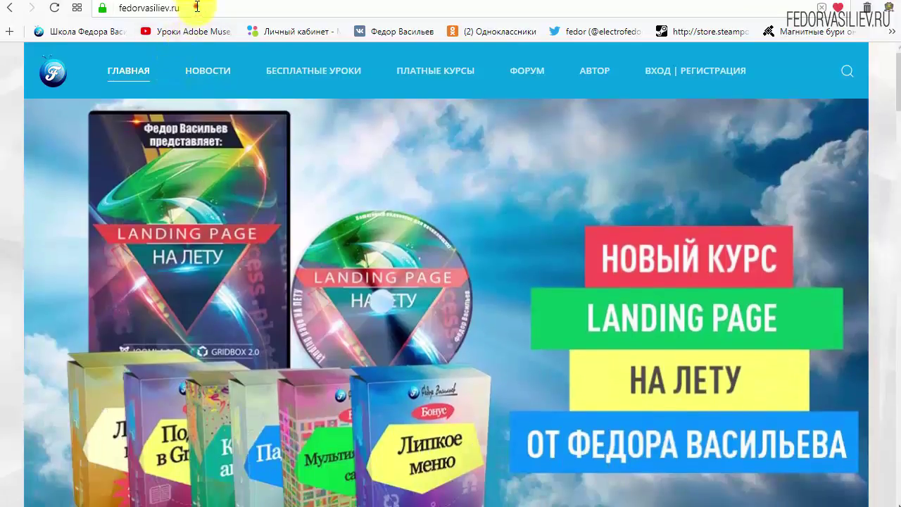
pyautogui.click(196, 7)
pyautogui.click(188, 8)
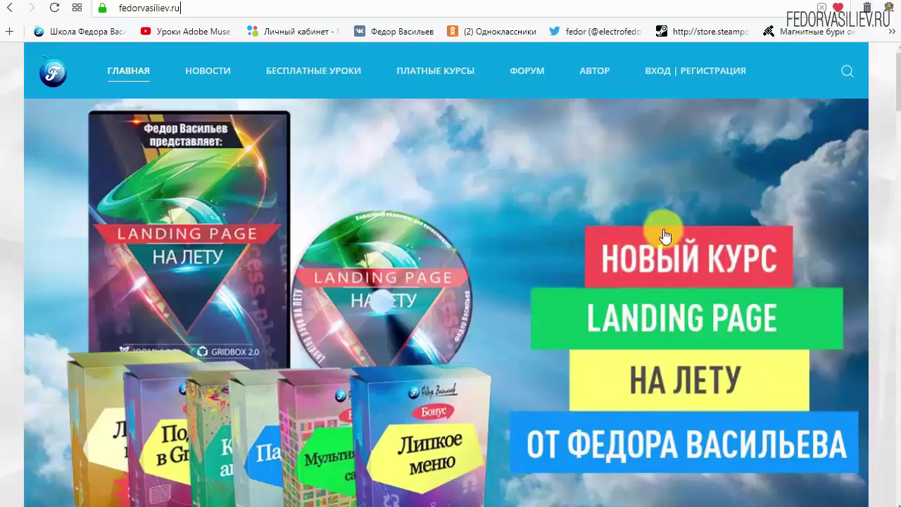
pyautogui.click(661, 70)
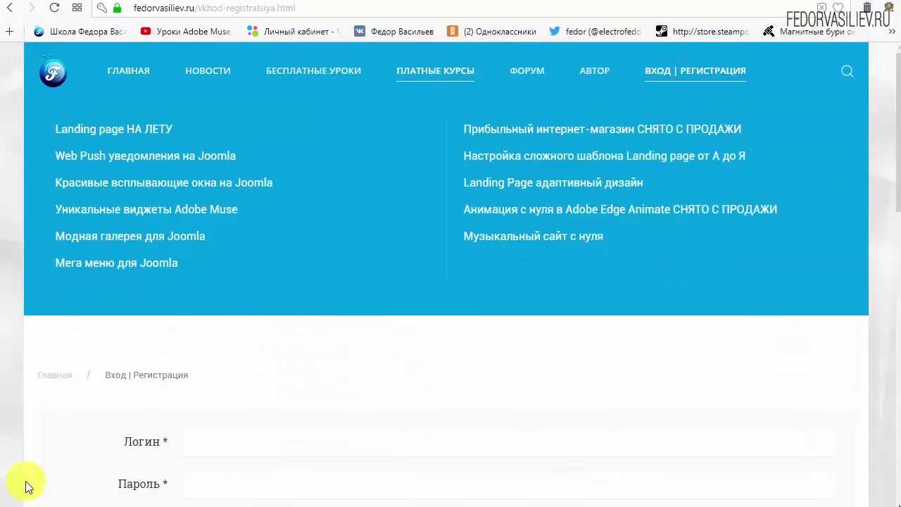
pyautogui.scroll(-1, 674, 331)
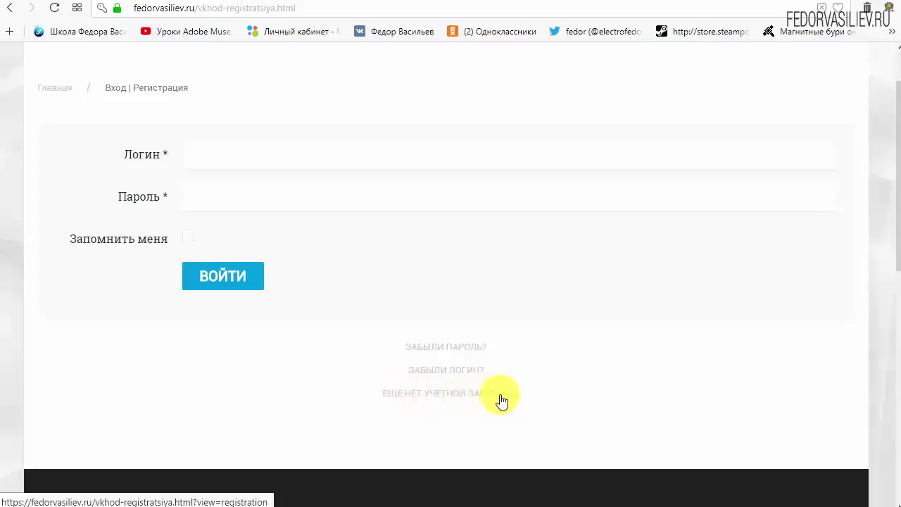
pyautogui.click(420, 392)
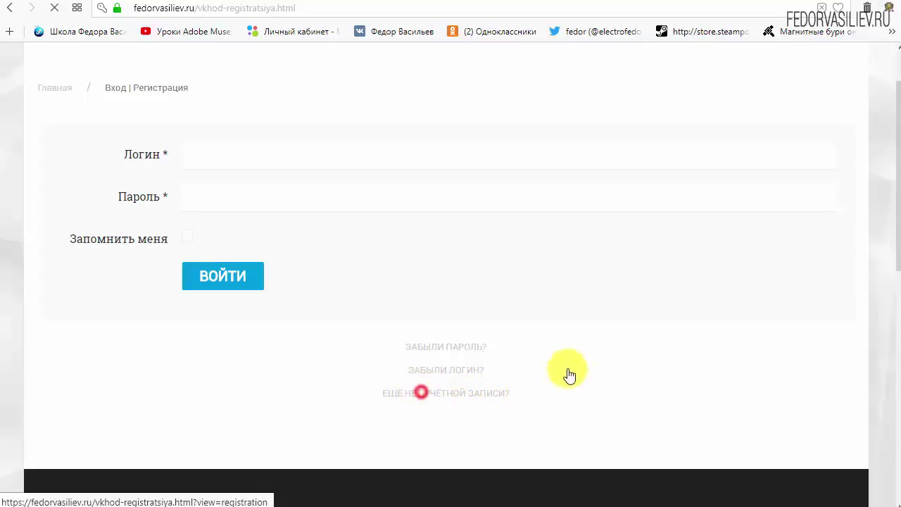
# Fill in both the name (Имя) and login (Логин) fields of the registration form with wp
pyautogui.scroll(-3, 450, 190)
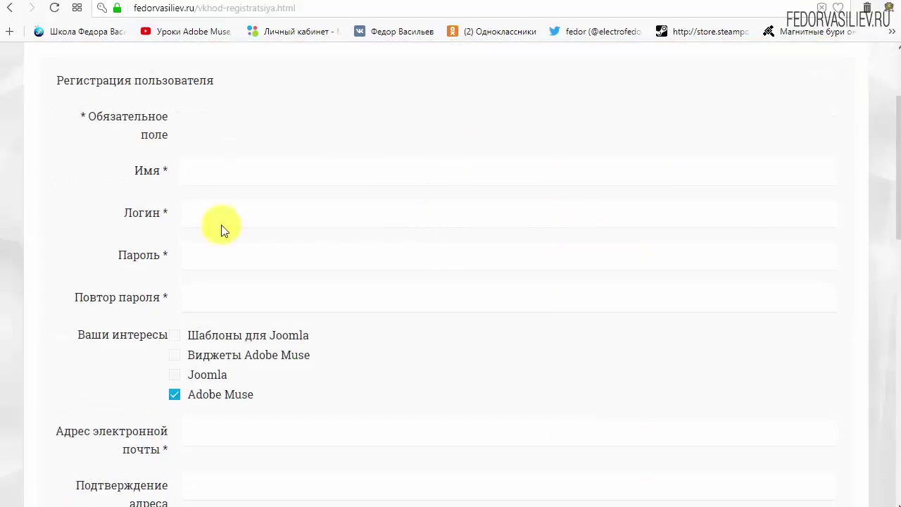
pyautogui.click(241, 173)
pyautogui.write('wp')
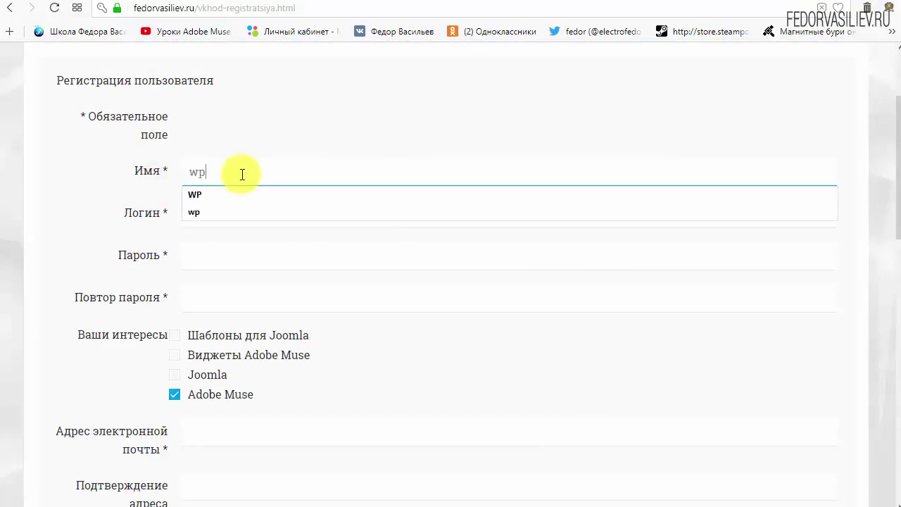
pyautogui.click(259, 219)
pyautogui.write('wp')
pyautogui.click(336, 113)
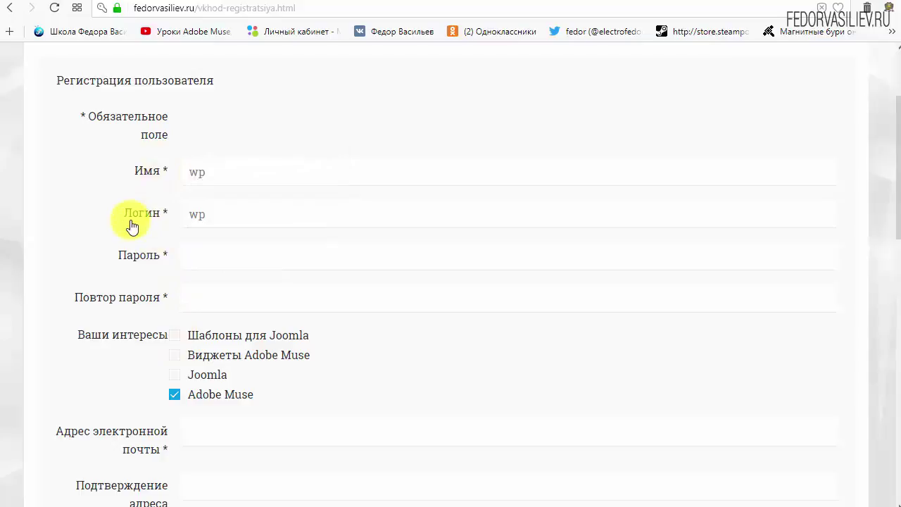
# Enter the account password and repeat it in the password confirmation field (Повтор пароля)
pyautogui.click(218, 256)
pyautogui.press('Down')
pyautogui.press('Return')
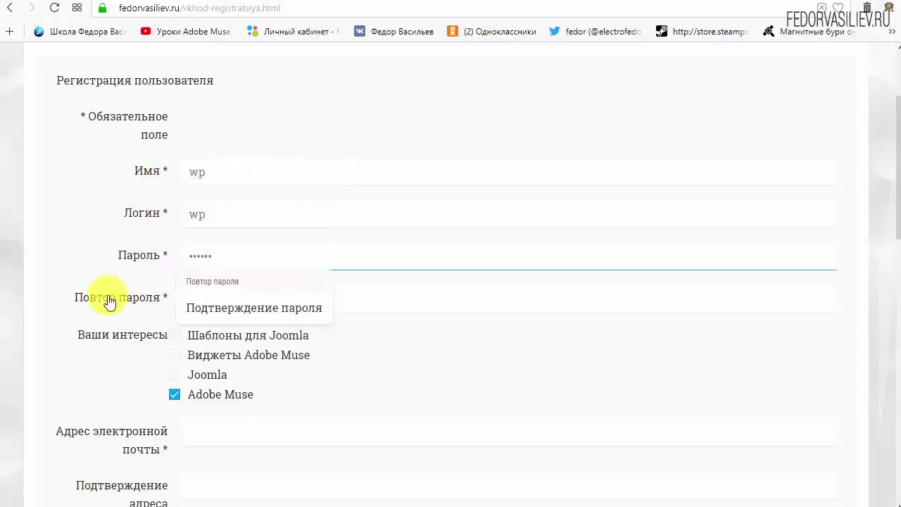
pyautogui.click(229, 300)
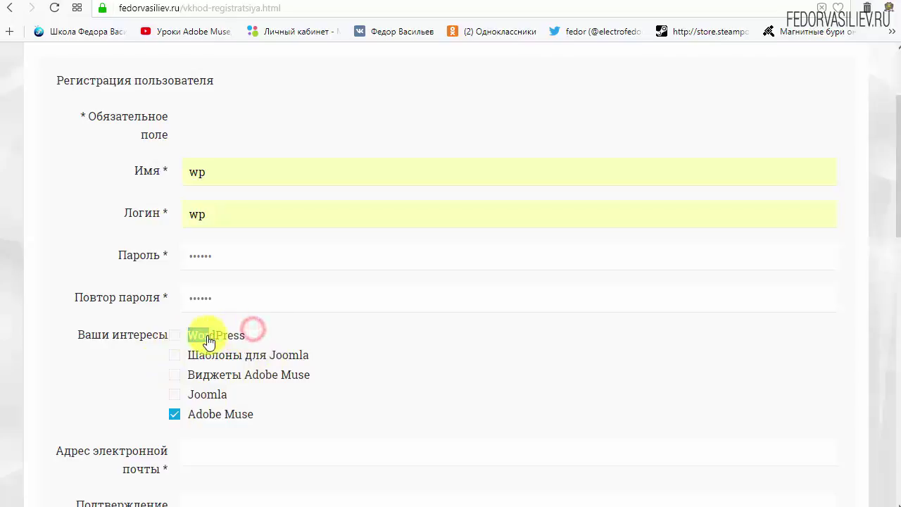
# Set the interests (Ваши интересы) by selecting WordPress and clearing Adobe Muse
pyautogui.moveTo(209, 342); pyautogui.dragTo(177, 338)
pyautogui.click(264, 335)
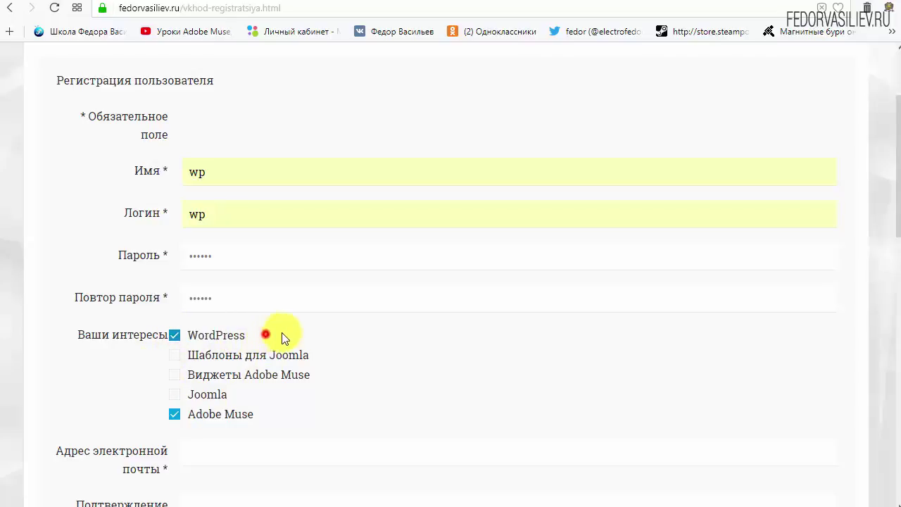
pyautogui.click(174, 417)
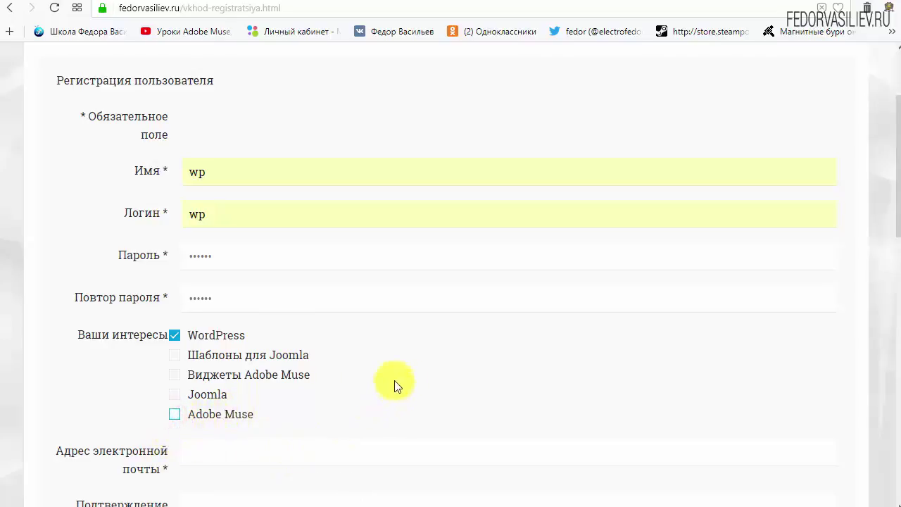
# Fill in the e-mail address (Адрес электронной почты) and repeat it in the e-mail confirmation field
pyautogui.scroll(-4, 394, 383)
pyautogui.moveTo(161, 192)
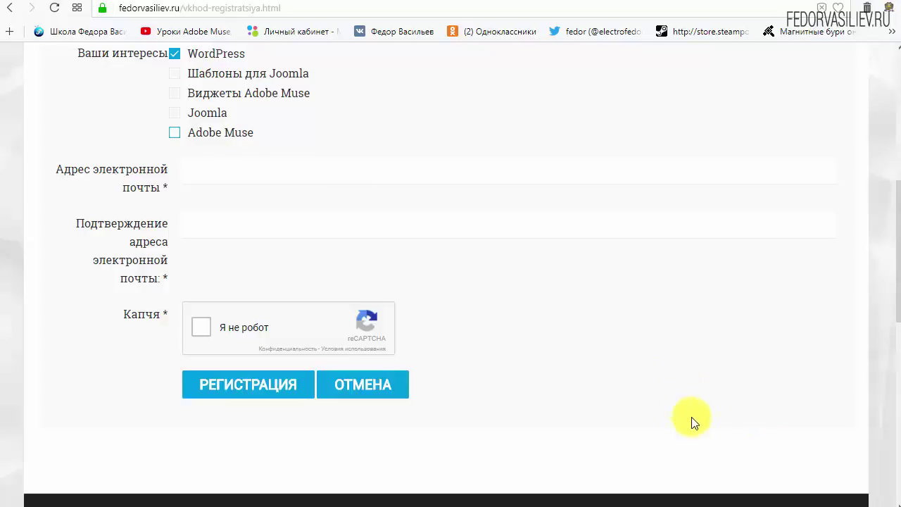
pyautogui.rightClick(232, 174)
pyautogui.click(283, 252)
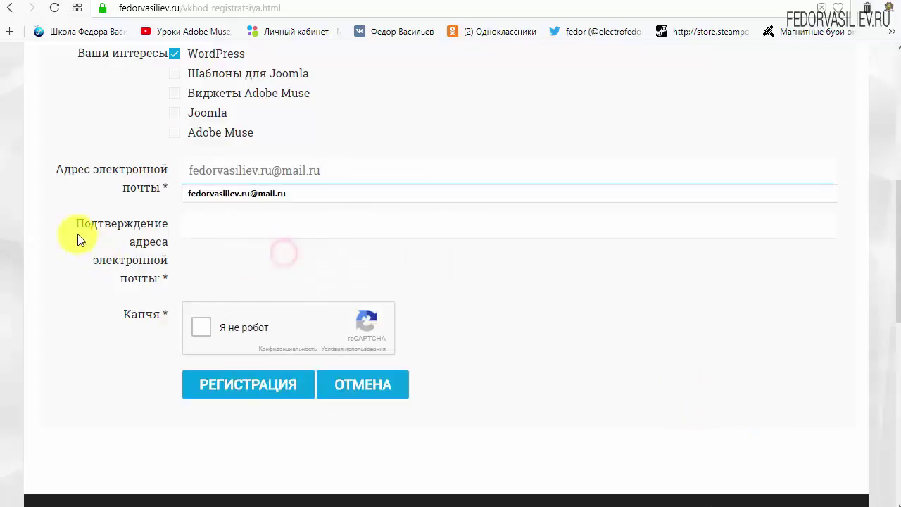
pyautogui.rightClick(304, 221)
pyautogui.click(340, 299)
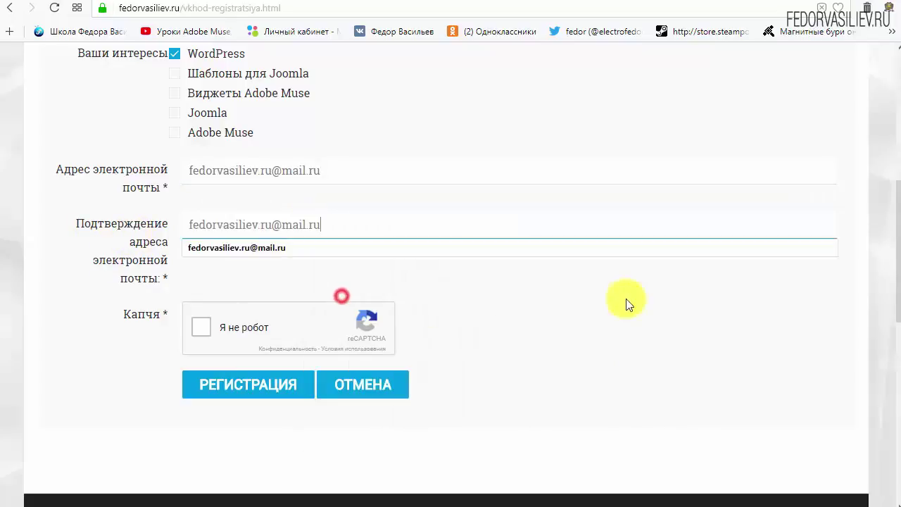
pyautogui.click(626, 301)
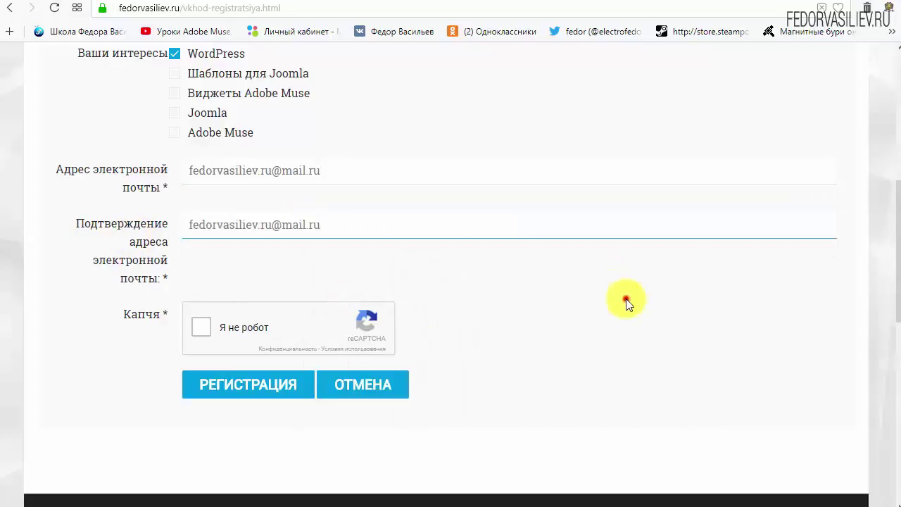
# Complete the Я не робот captcha and submit the registration form
pyautogui.click(200, 328)
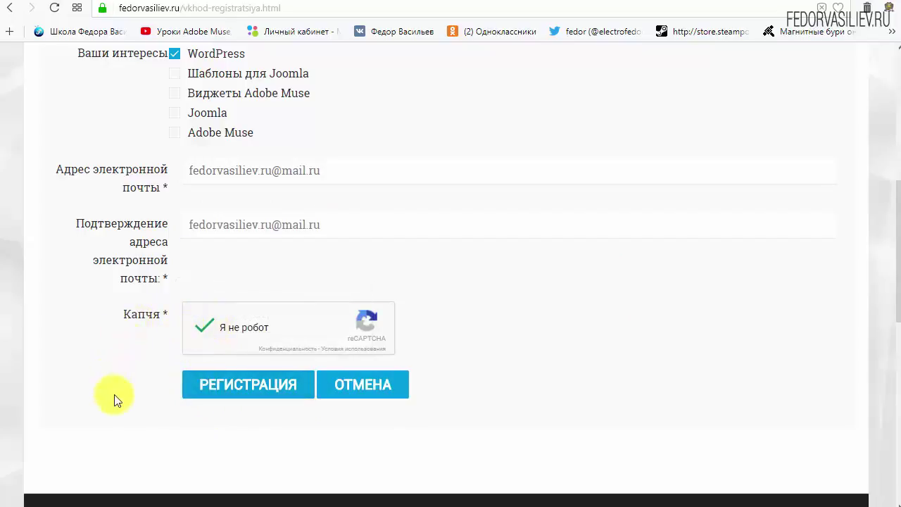
pyautogui.click(238, 382)
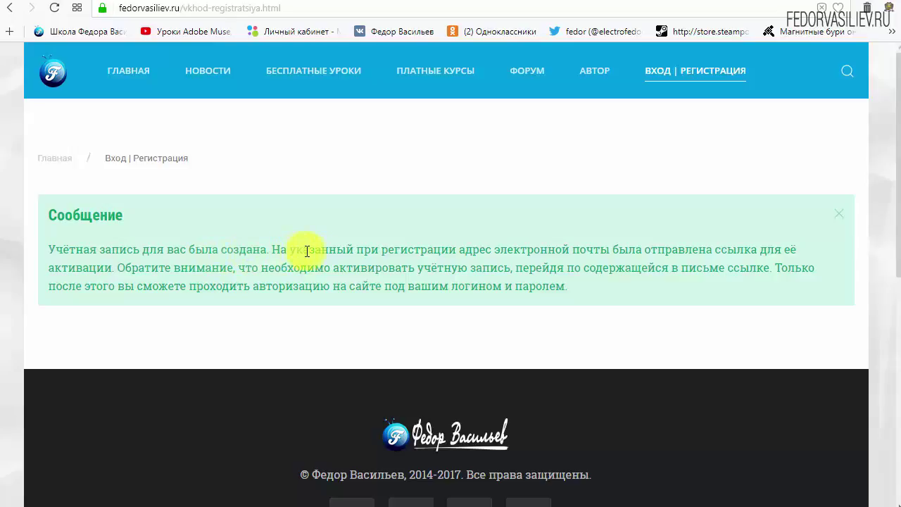
pyautogui.moveTo(504, 251); pyautogui.dragTo(600, 248)
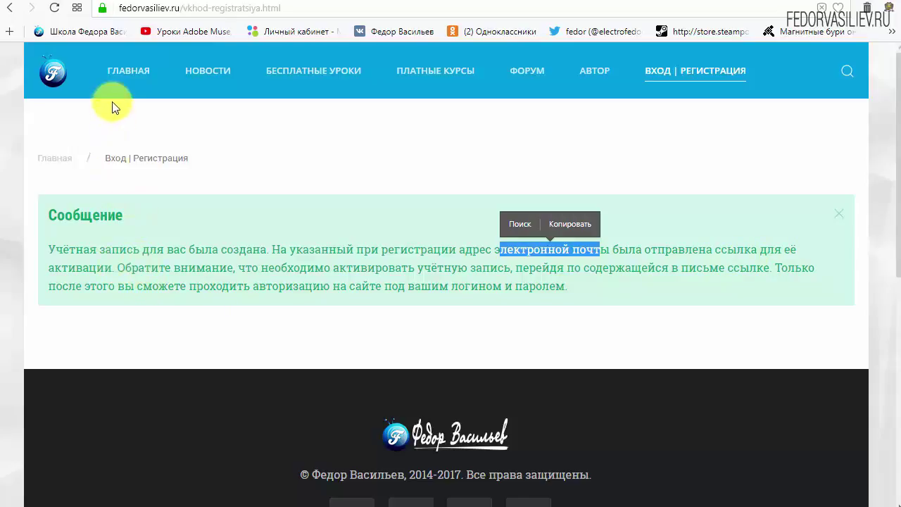
# Switch to the Mail.ru inbox and open the message asking to confirm the registration on fedorvasiliev.ru
pyautogui.hotkey('ctrl', 'Tab')
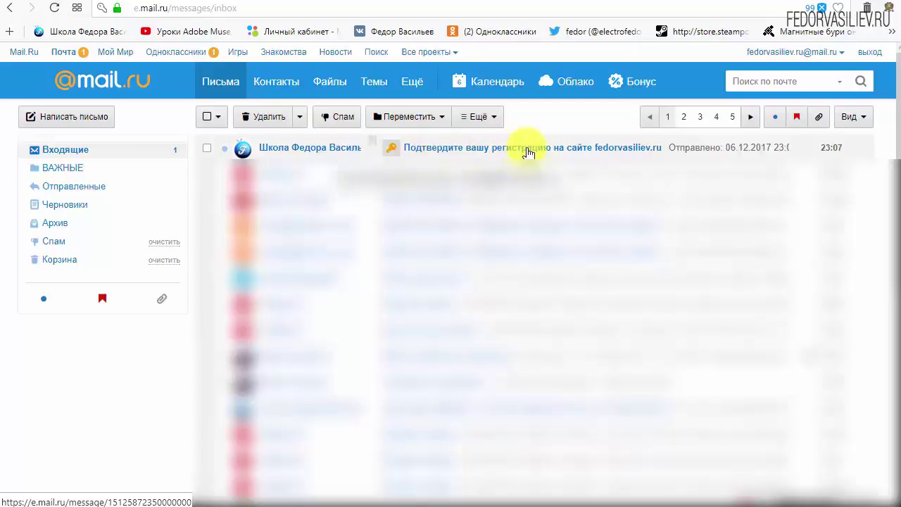
pyautogui.click(291, 153)
pyautogui.scroll(-4, 342, 268)
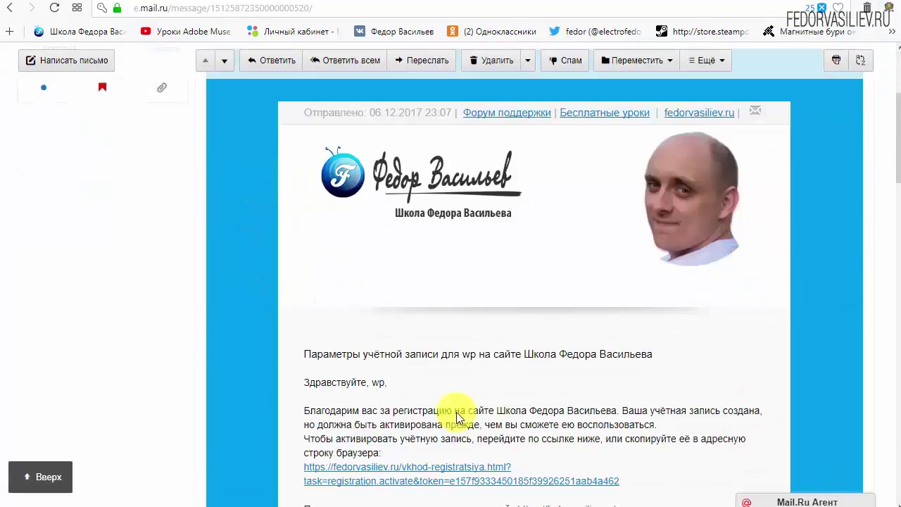
# Examine the confirmation message, including the login details and the numbered study offers (Изучить) below them
pyautogui.scroll(-2, 475, 240)
pyautogui.scroll(-1, 475, 240)
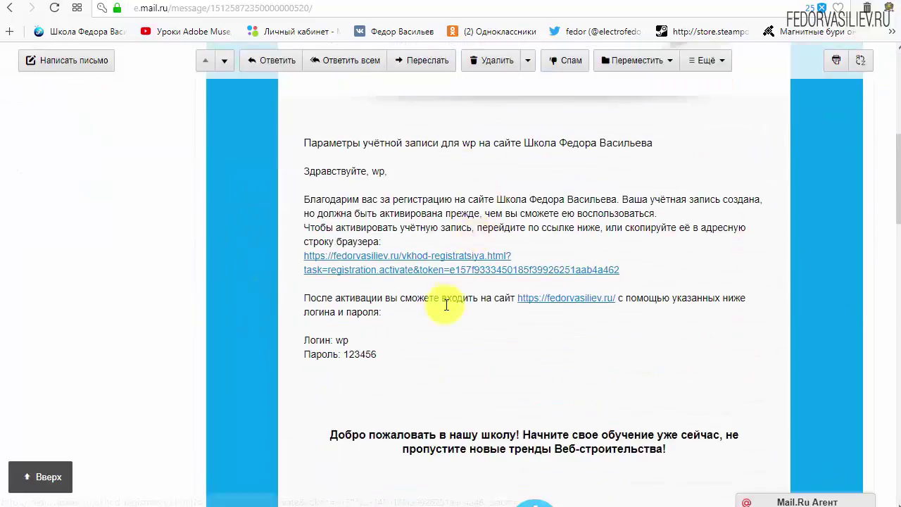
pyautogui.moveTo(382, 355); pyautogui.dragTo(309, 341)
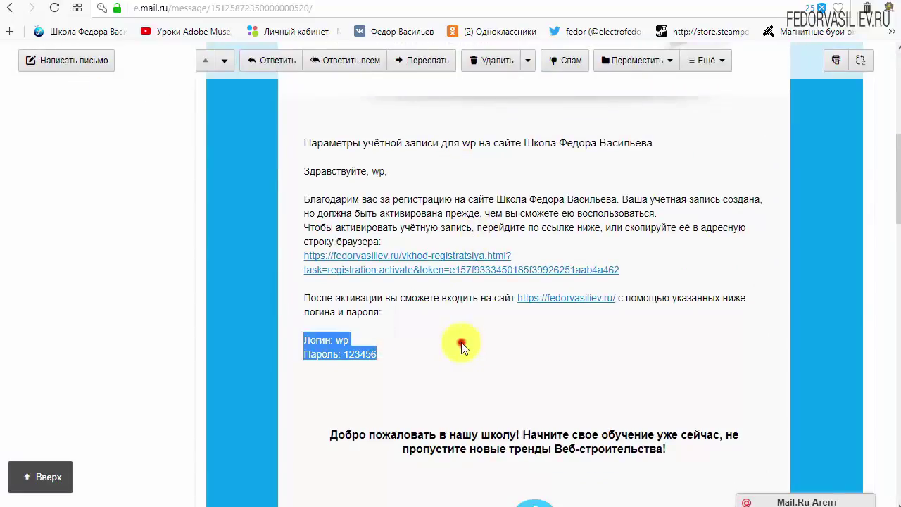
pyautogui.click(461, 345)
pyautogui.scroll(-6, 443, 332)
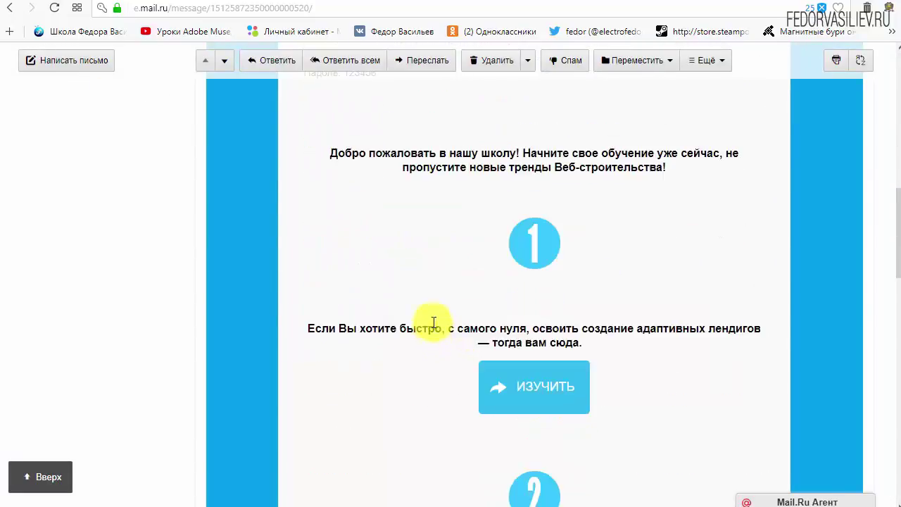
pyautogui.scroll(-3, 556, 254)
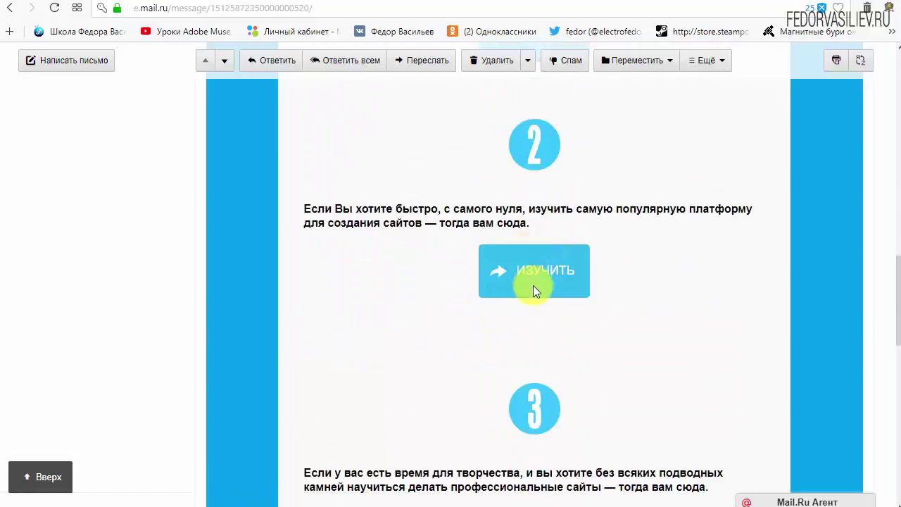
pyautogui.scroll(8, 533, 285)
pyautogui.scroll(2, 391, 353)
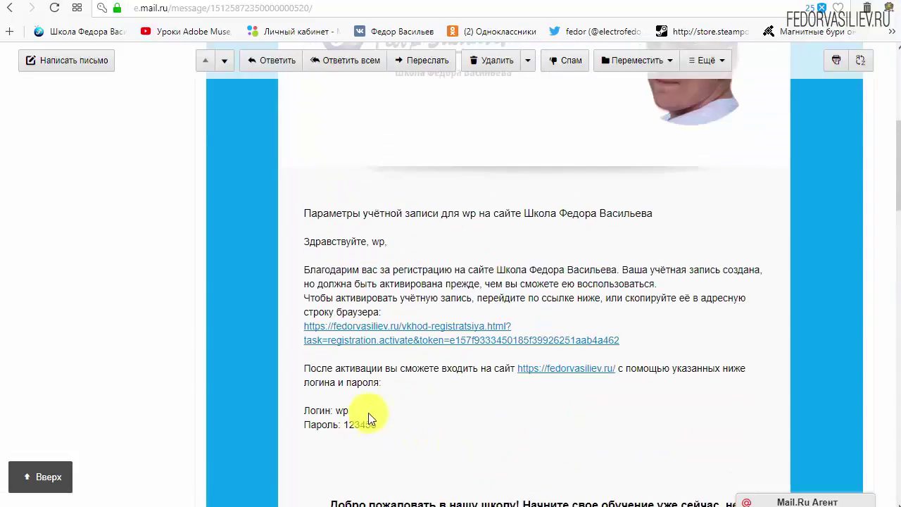
# Activate the new account through the activation link in the confirmation message
pyautogui.moveTo(662, 342); pyautogui.dragTo(393, 326)
pyautogui.click(578, 324)
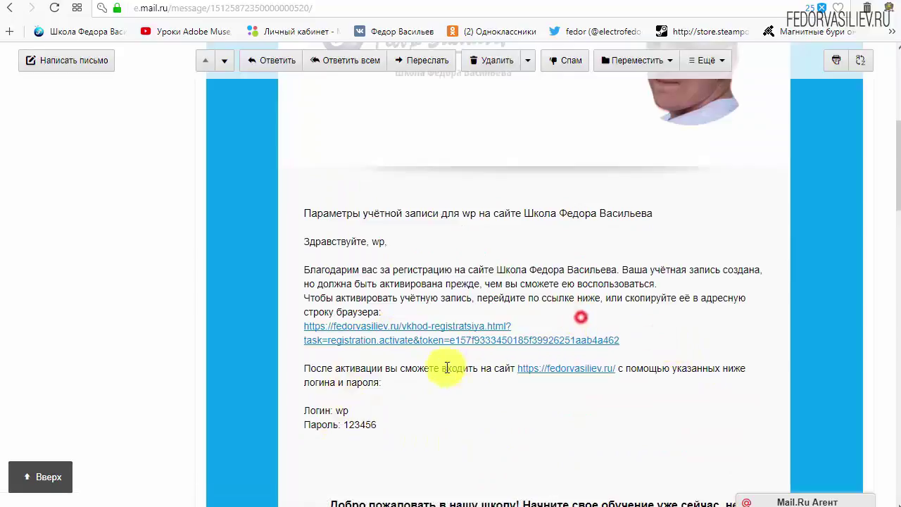
pyautogui.click(448, 321)
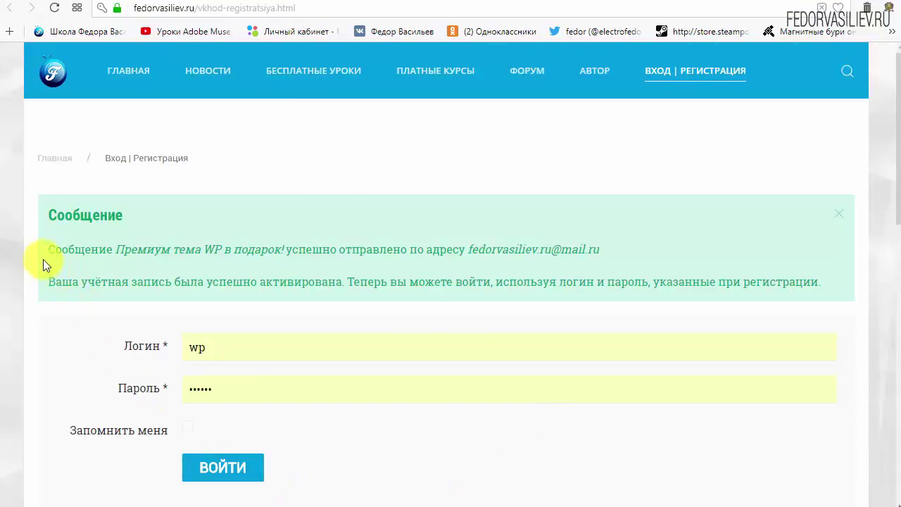
# Read the site message (Сообщение) above the login form on the Вход | Регистрация page
pyautogui.moveTo(53, 215); pyautogui.dragTo(128, 223)
pyautogui.click(168, 214)
pyautogui.moveTo(49, 249); pyautogui.dragTo(90, 251)
pyautogui.click(101, 252)
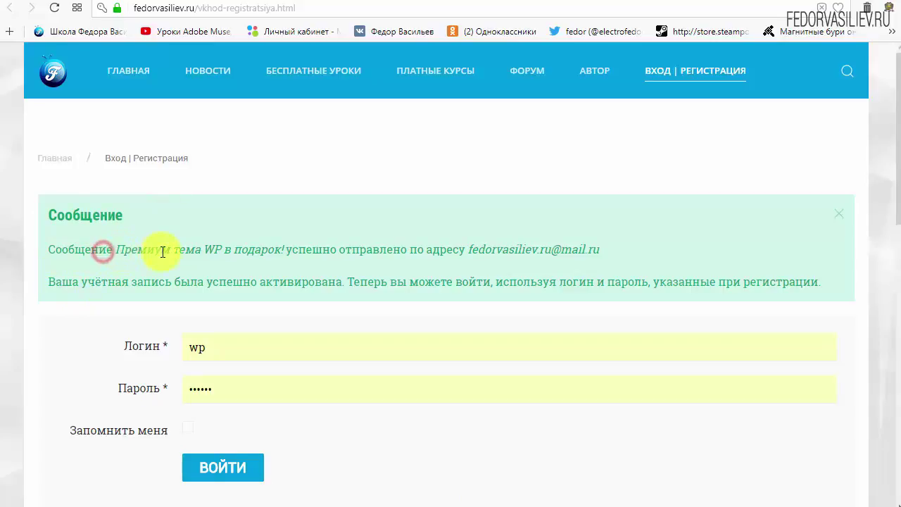